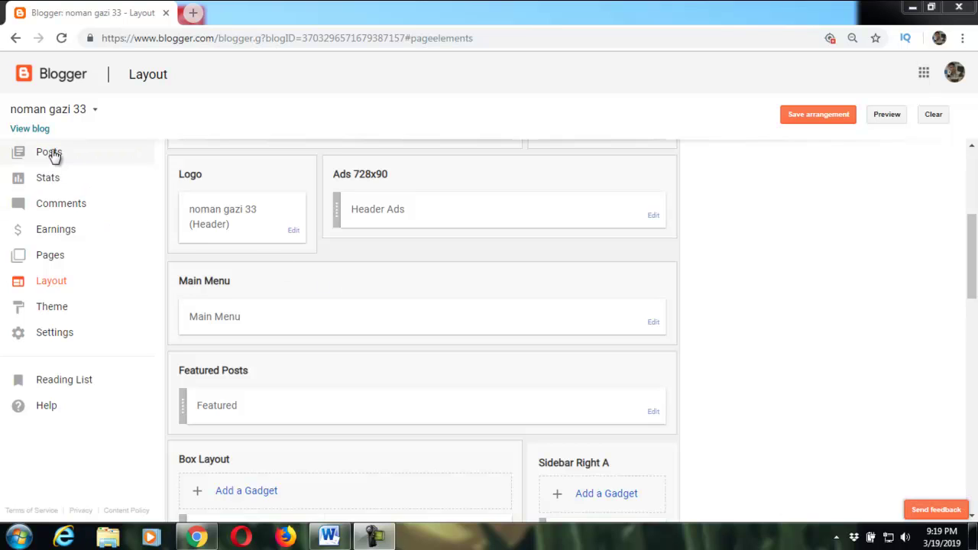
Step: View the live blog and look through its home page, from the header to the recent posts
{"action": "left_click", "coordinate": [35, 128]}
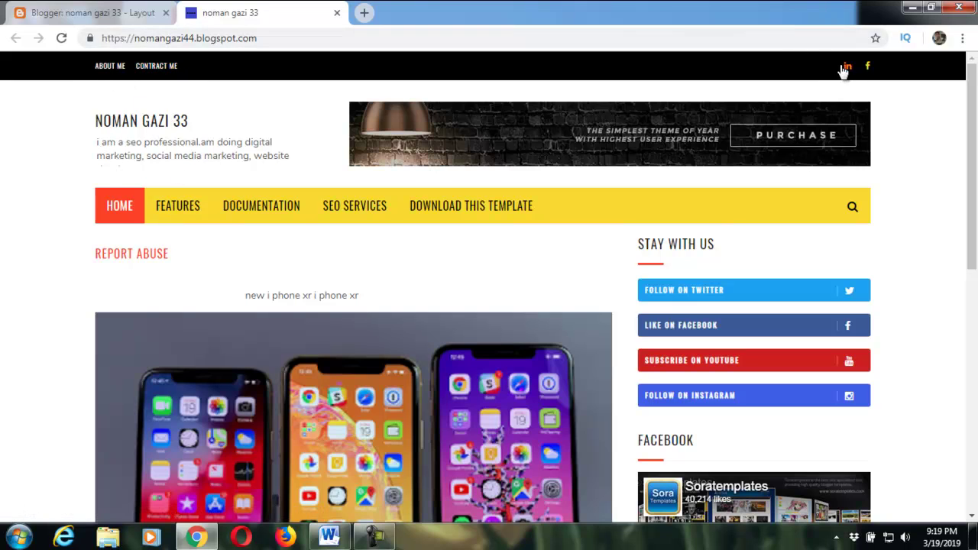
{"action": "scroll", "coordinate": [365, 264], "scroll_direction": "down", "scroll_amount": 2}
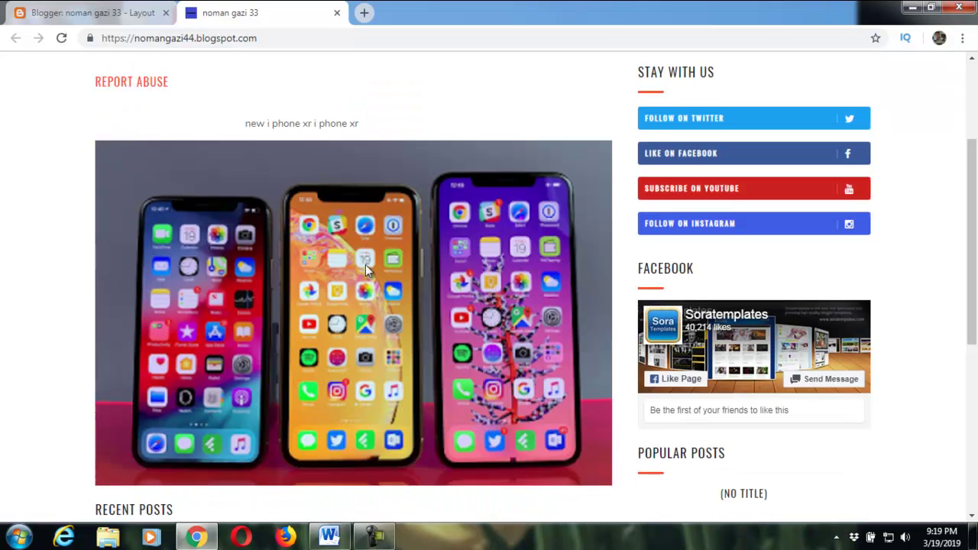
{"action": "scroll", "coordinate": [365, 264], "scroll_direction": "down", "scroll_amount": 1}
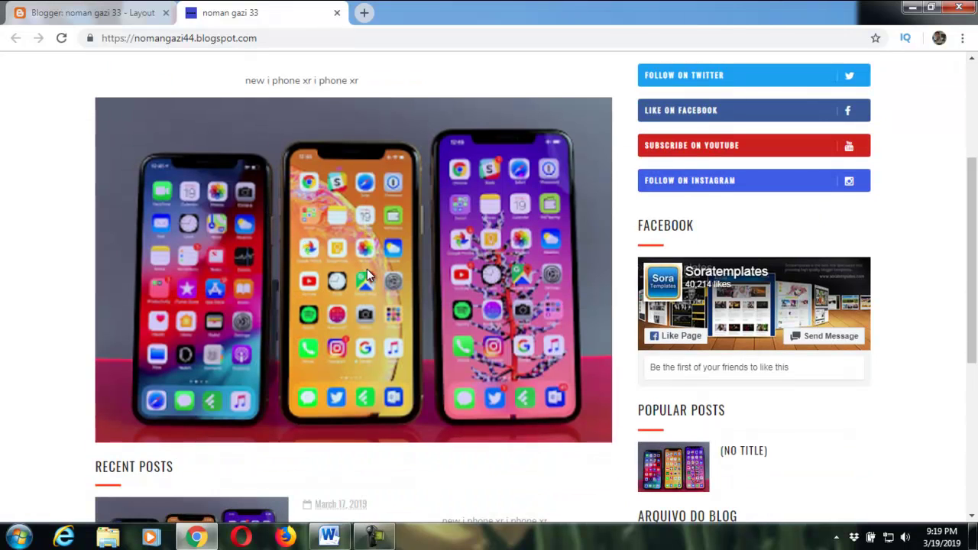
{"action": "scroll", "coordinate": [367, 268], "scroll_direction": "down", "scroll_amount": 4}
{"action": "scroll", "coordinate": [366, 269], "scroll_direction": "up", "scroll_amount": 5}
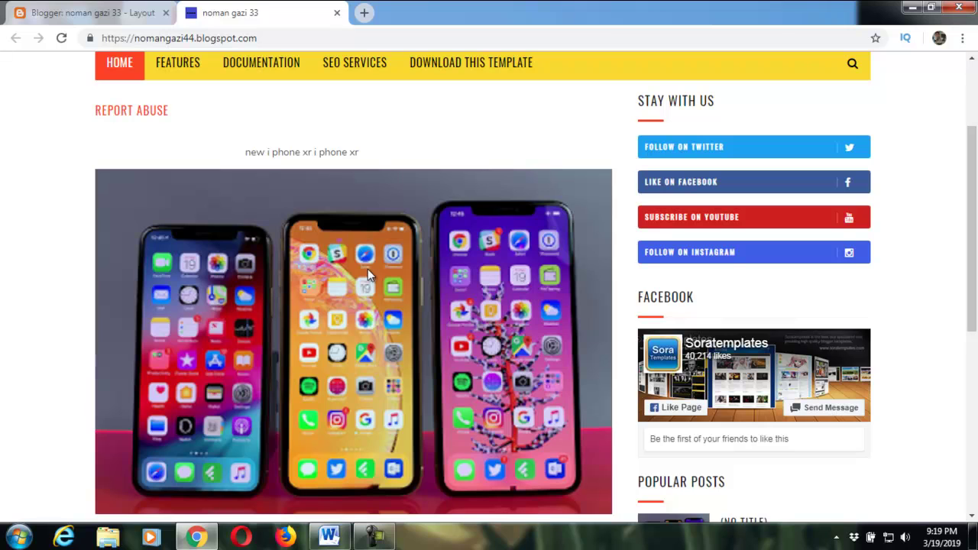
{"action": "scroll", "coordinate": [352, 199], "scroll_direction": "up", "scroll_amount": 2}
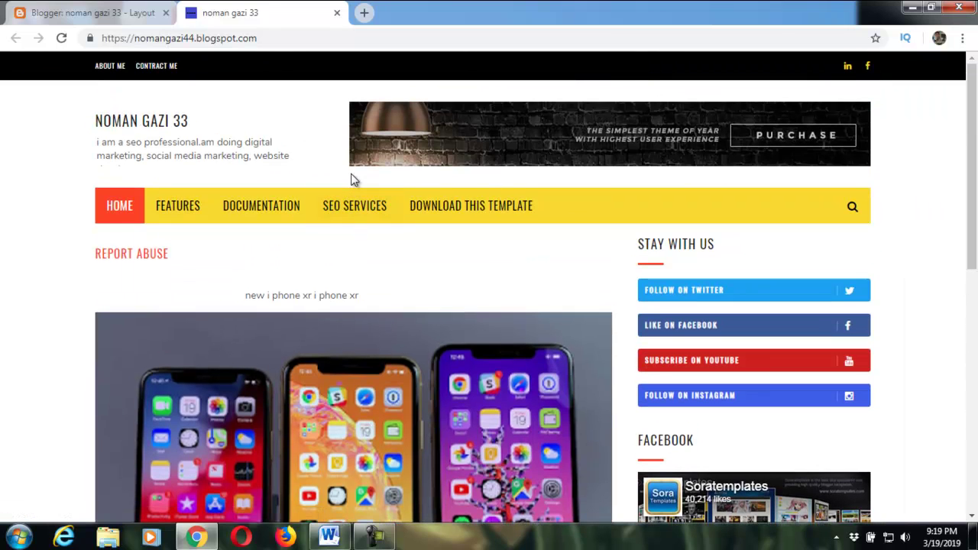
Step: Return to the blog's dashboard, start a new post and insert the already uploaded car image
{"action": "left_click", "coordinate": [79, 17]}
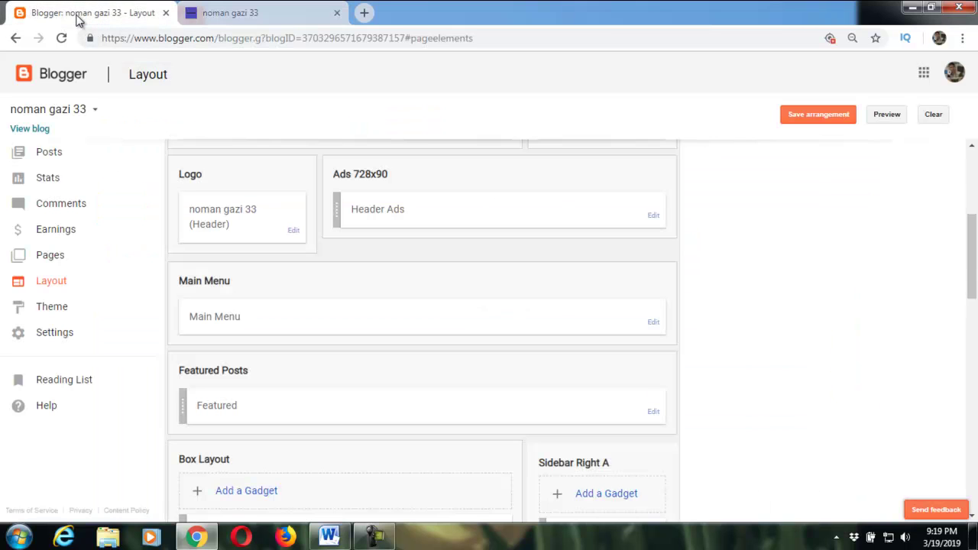
{"action": "left_click", "coordinate": [49, 156]}
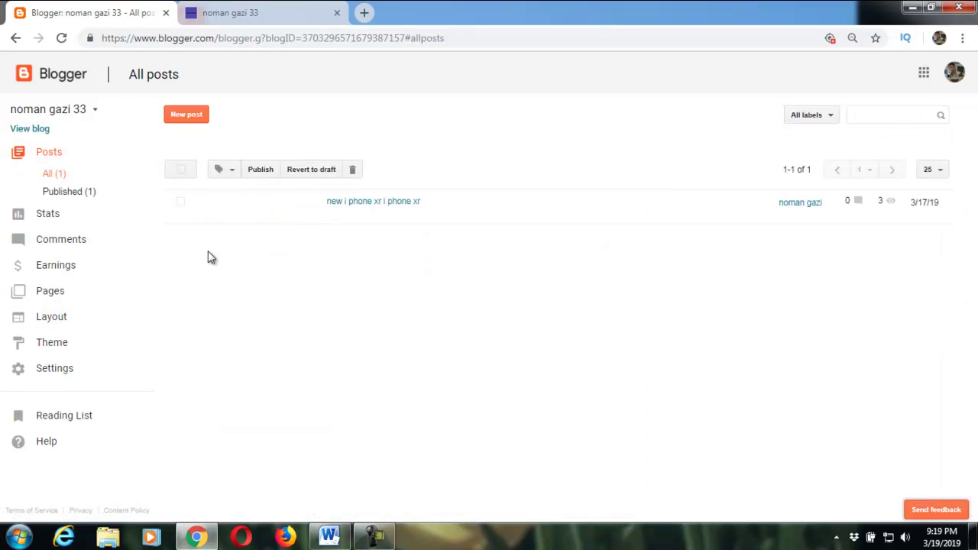
{"action": "left_click", "coordinate": [187, 120]}
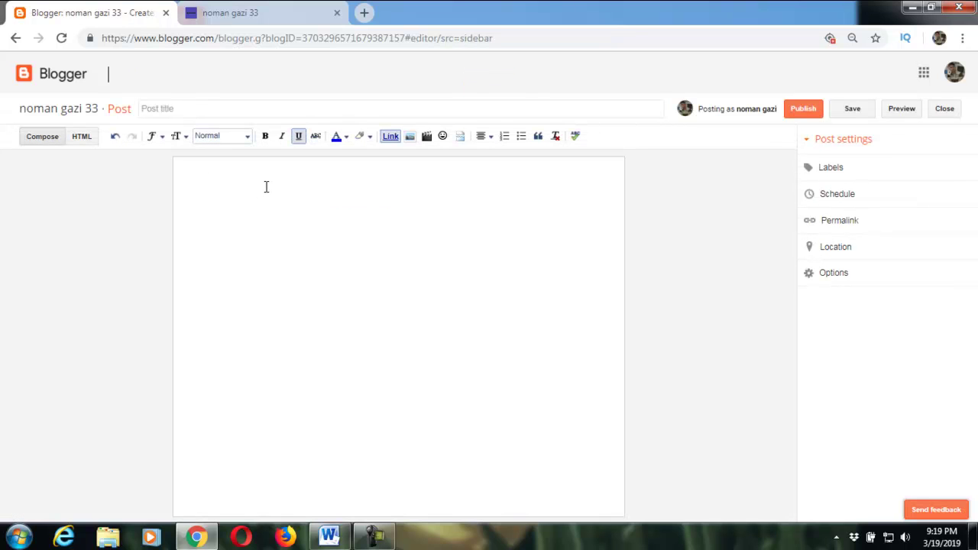
{"action": "left_click", "coordinate": [410, 137]}
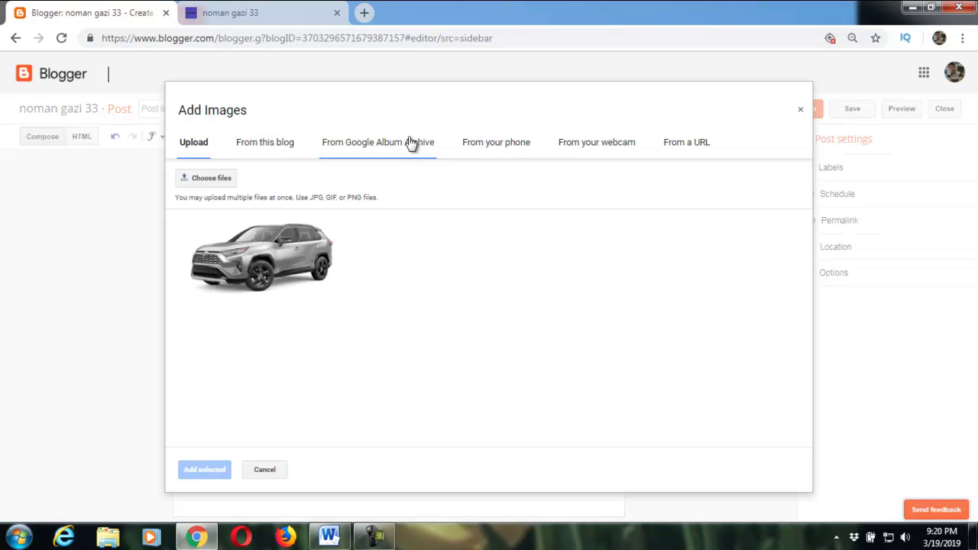
{"action": "double_click", "coordinate": [277, 253]}
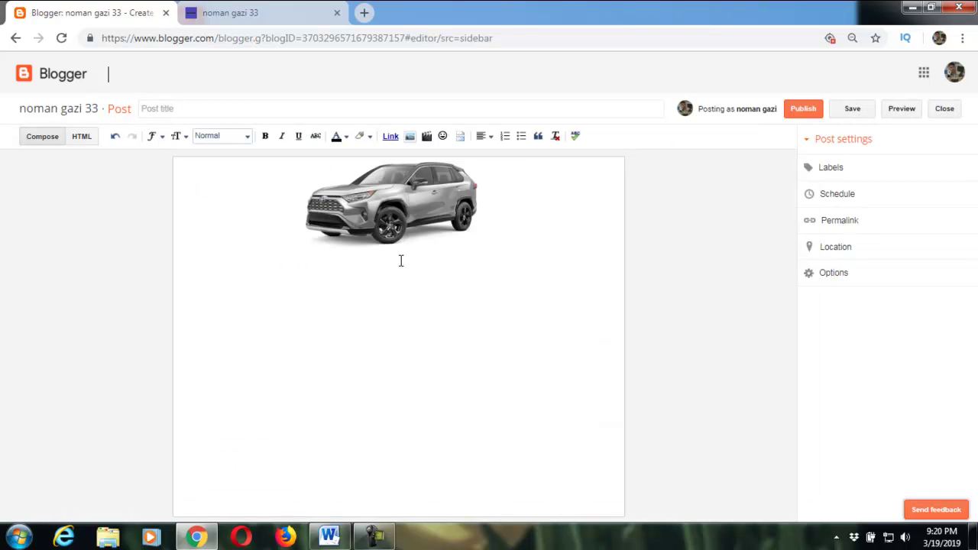
Step: Try different sizes for the car image in the post and set it to X-Large
{"action": "left_click", "coordinate": [384, 203]}
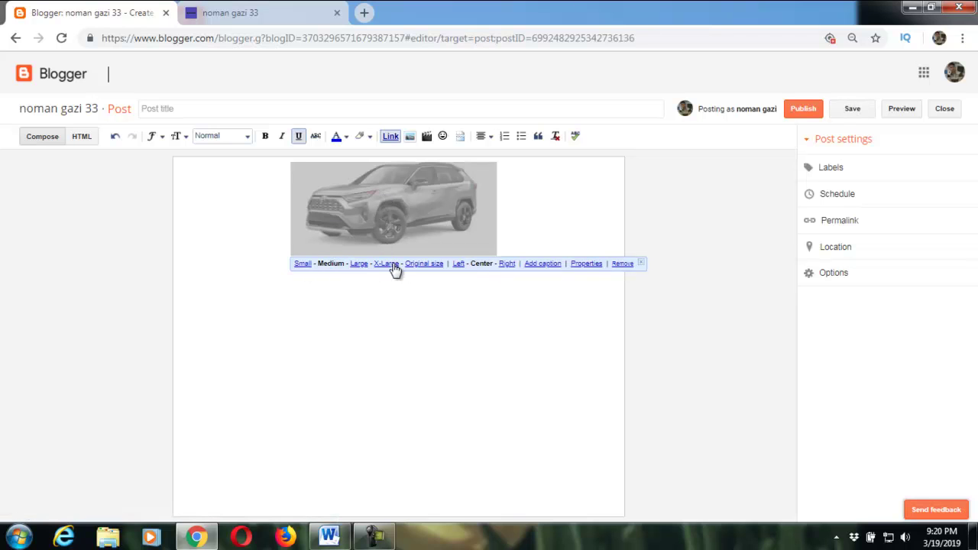
{"action": "left_click", "coordinate": [306, 263]}
{"action": "left_click", "coordinate": [369, 229]}
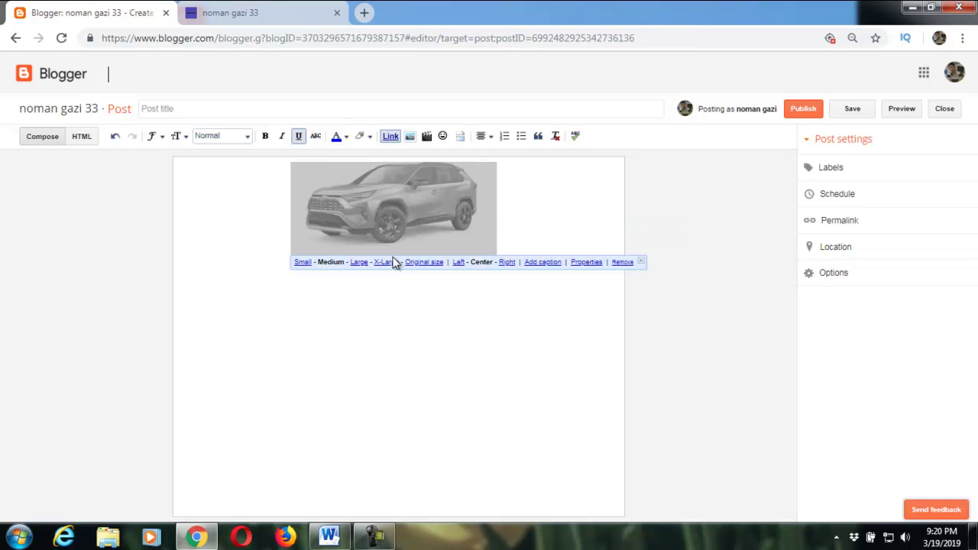
{"action": "left_click", "coordinate": [380, 262]}
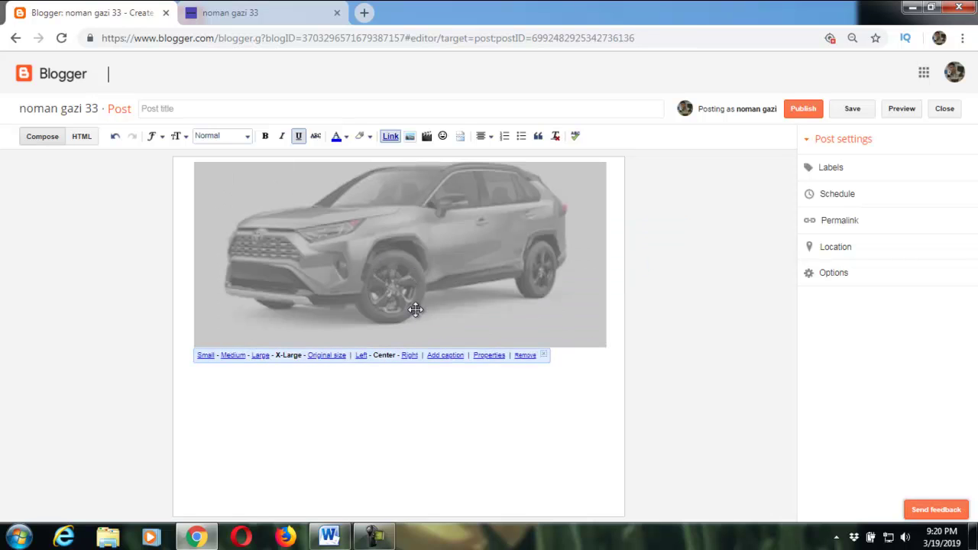
{"action": "left_click", "coordinate": [333, 355]}
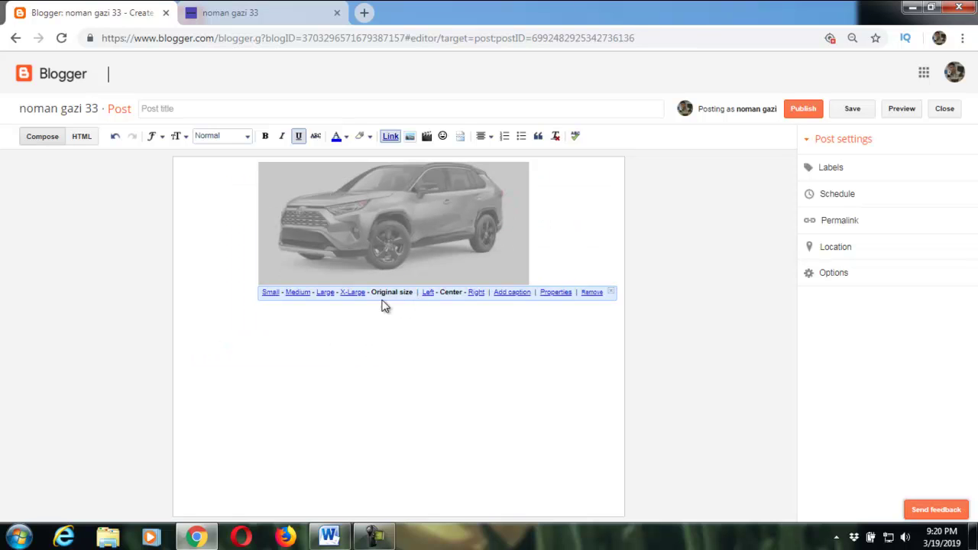
{"action": "left_click", "coordinate": [353, 292]}
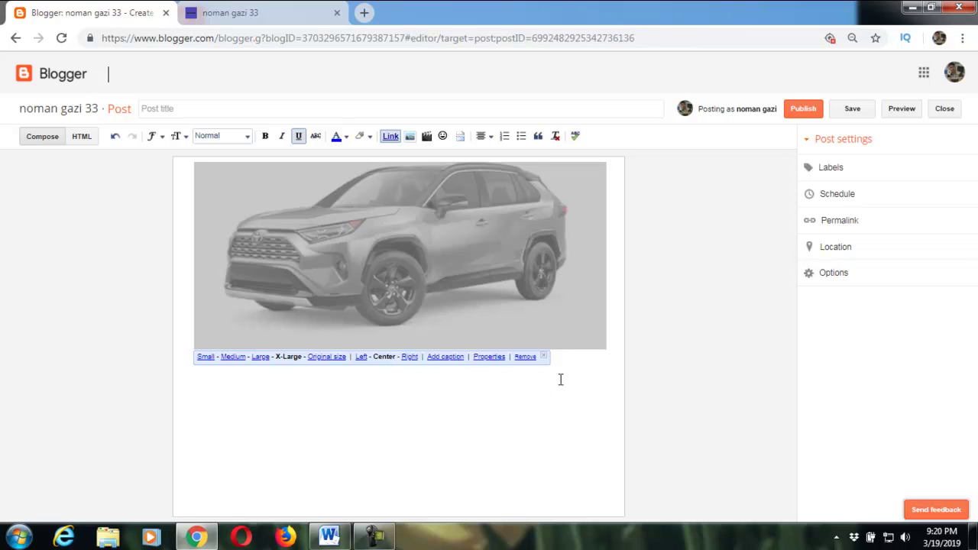
Step: Insert several blank lines above the car image and place the text cursor there
{"action": "left_click_drag", "start_coordinate": [569, 370], "coordinate": [189, 167]}
{"action": "left_click", "coordinate": [192, 162]}
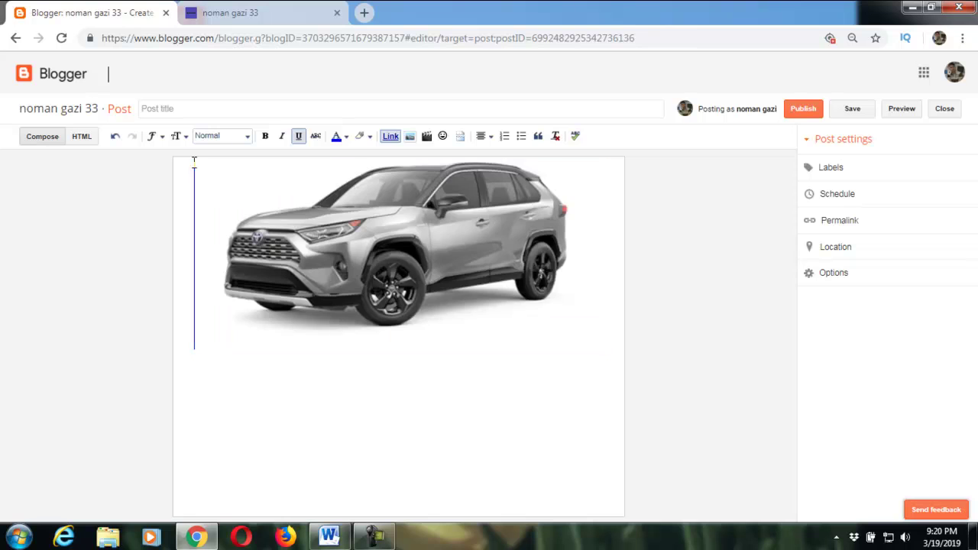
{"action": "key", "text": "Return"}
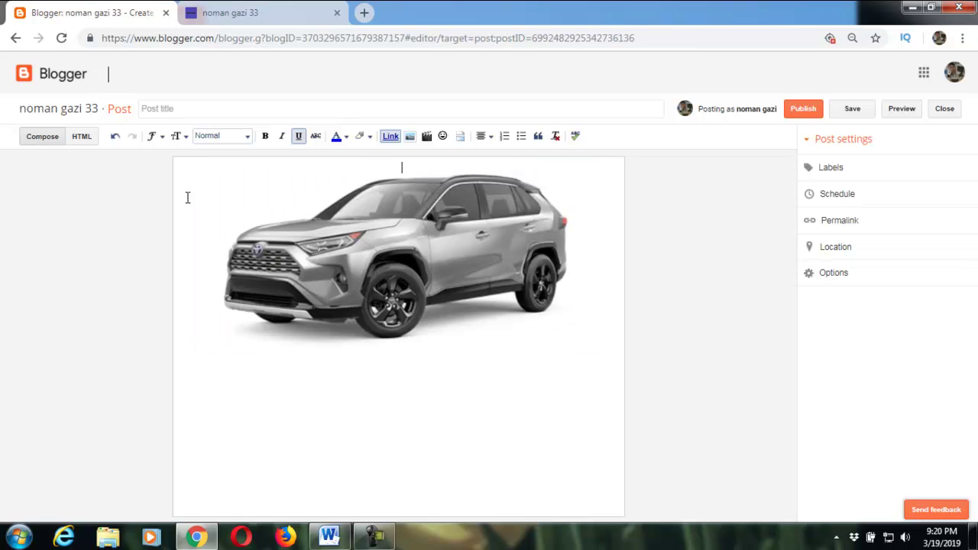
{"action": "left_click", "coordinate": [187, 197]}
{"action": "key", "text": "Return"}
{"action": "key", "text": "Return"}
{"action": "key", "text": "Return"}
{"action": "key", "text": "Return"}
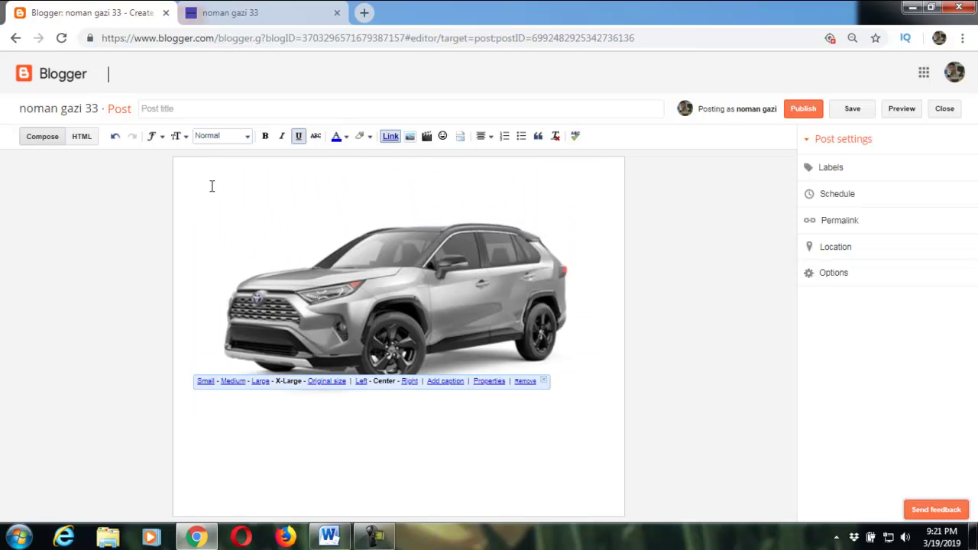
{"action": "left_click", "coordinate": [211, 178]}
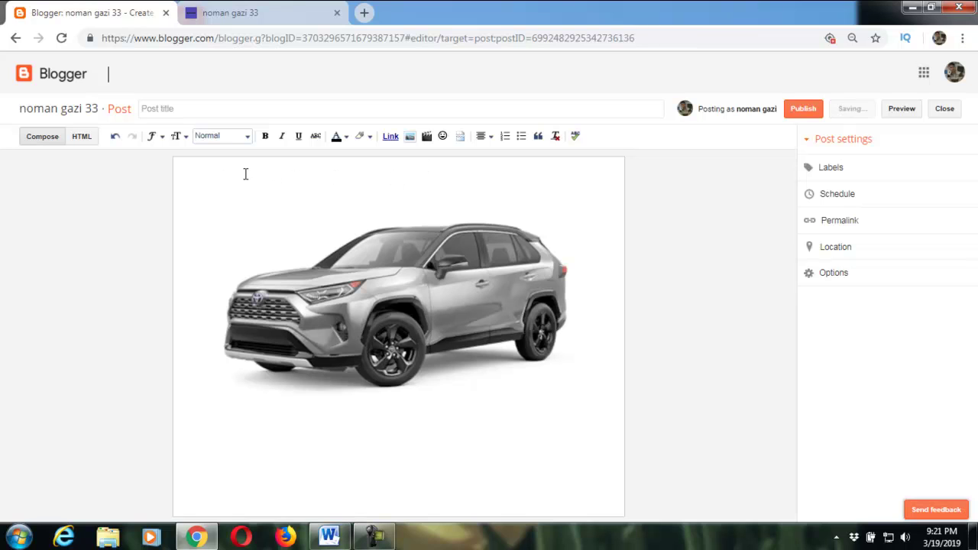
Step: Copy the heading "2019 RAV4" from the Word document and paste it above the car image in the post
{"action": "mouse_move", "coordinate": [329, 535]}
{"action": "left_click", "coordinate": [372, 429]}
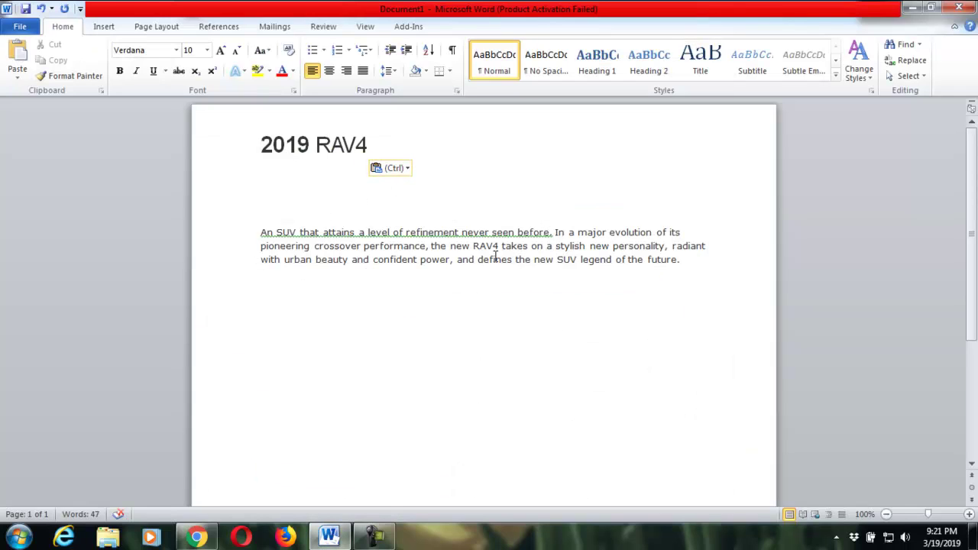
{"action": "left_click_drag", "start_coordinate": [258, 143], "coordinate": [377, 147]}
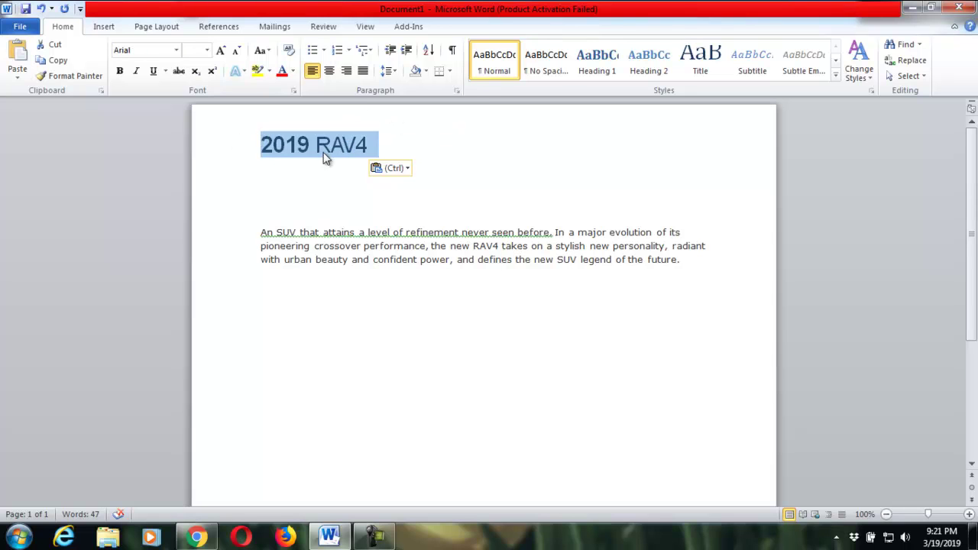
{"action": "right_click", "coordinate": [324, 157]}
{"action": "left_click", "coordinate": [323, 175]}
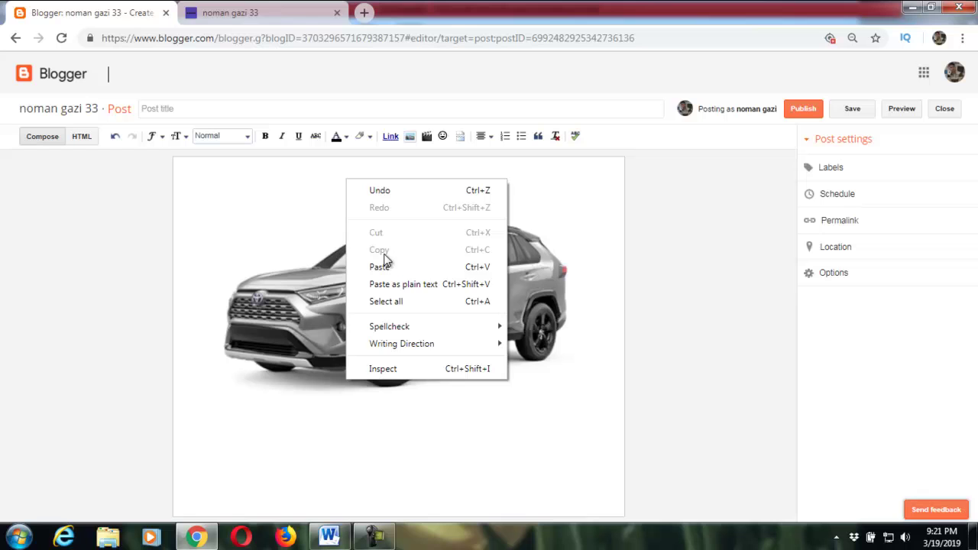
{"action": "left_click", "coordinate": [388, 275]}
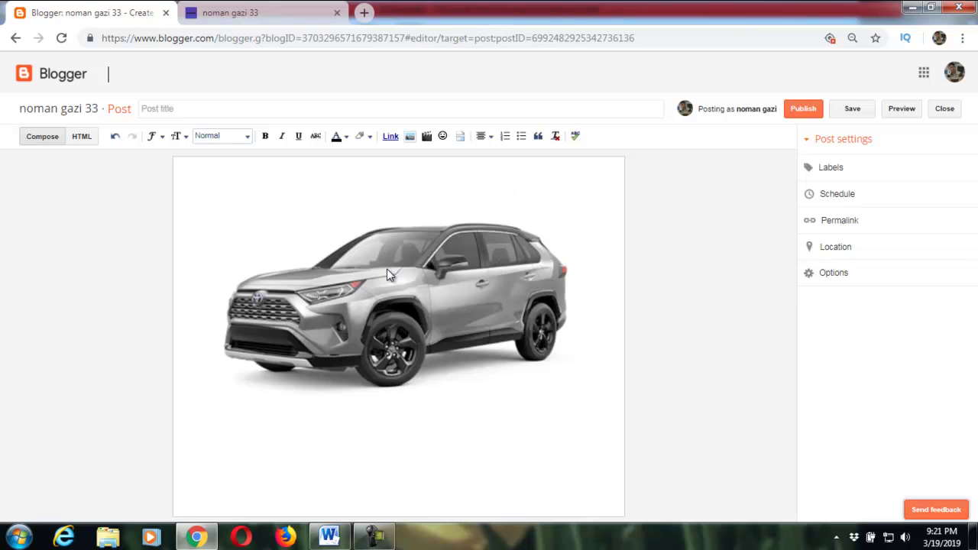
{"action": "key", "text": "ctrl+v"}
{"action": "key", "text": "Home"}
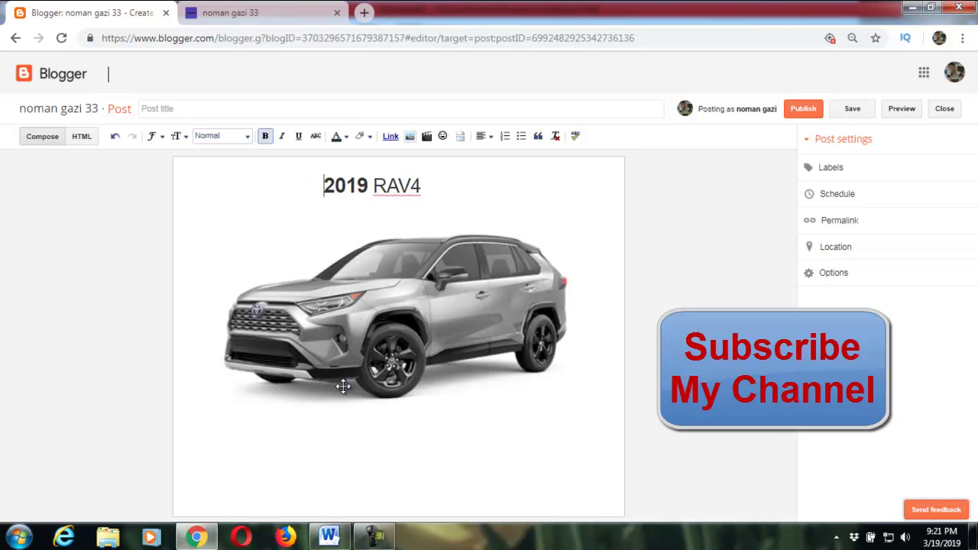
Step: Copy the paragraph starting "An SUV that attains a level of refinement" from the Word document and paste it below the car image
{"action": "left_click", "coordinate": [344, 422]}
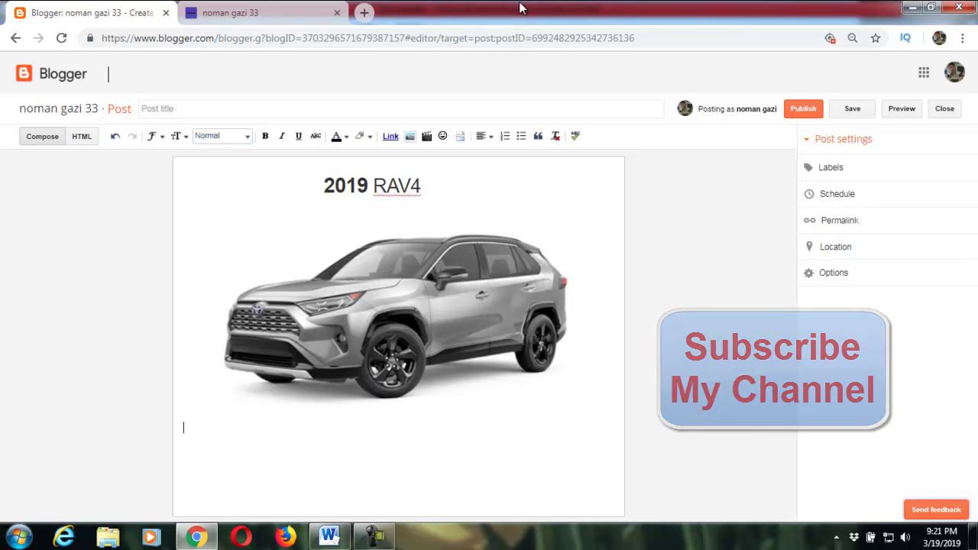
{"action": "left_click", "coordinate": [340, 541]}
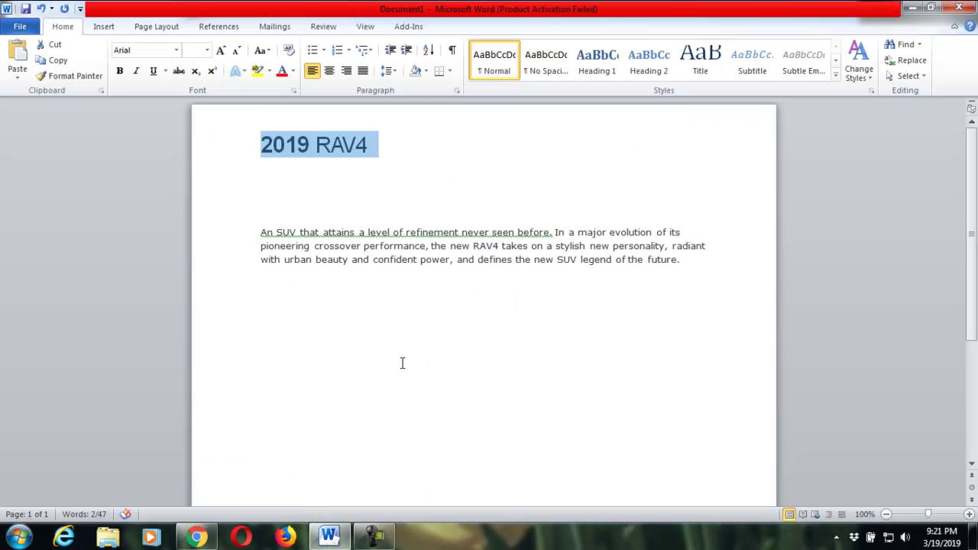
{"action": "left_click_drag", "start_coordinate": [258, 229], "coordinate": [677, 321]}
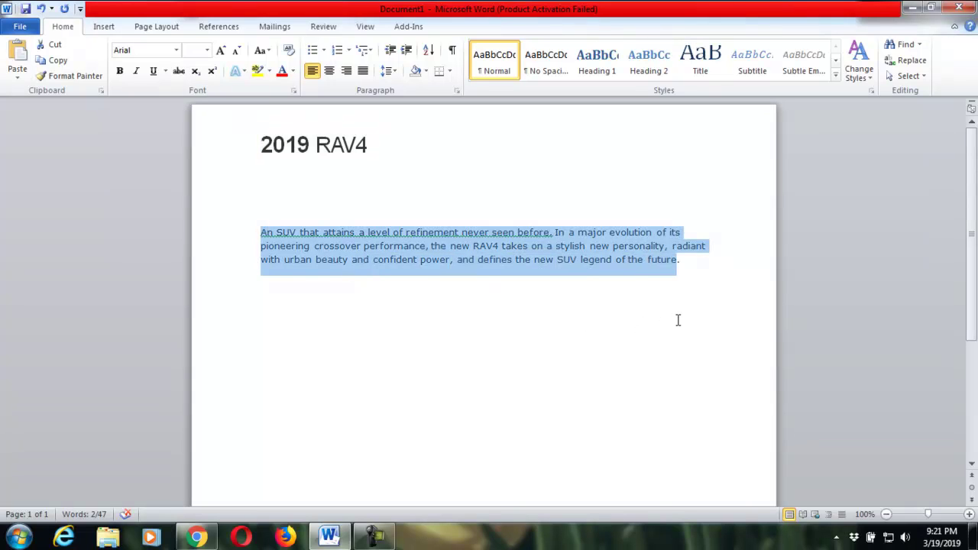
{"action": "right_click", "coordinate": [507, 246]}
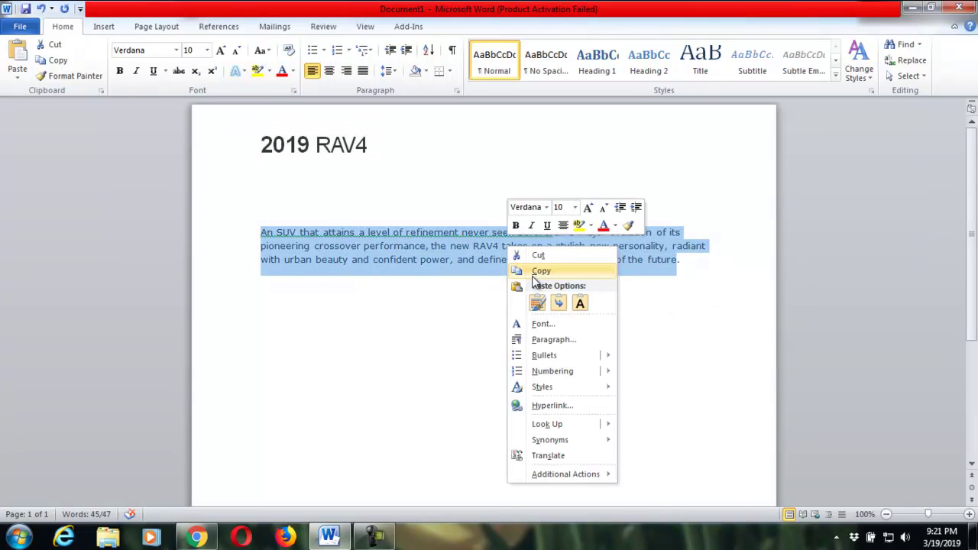
{"action": "left_click", "coordinate": [541, 271]}
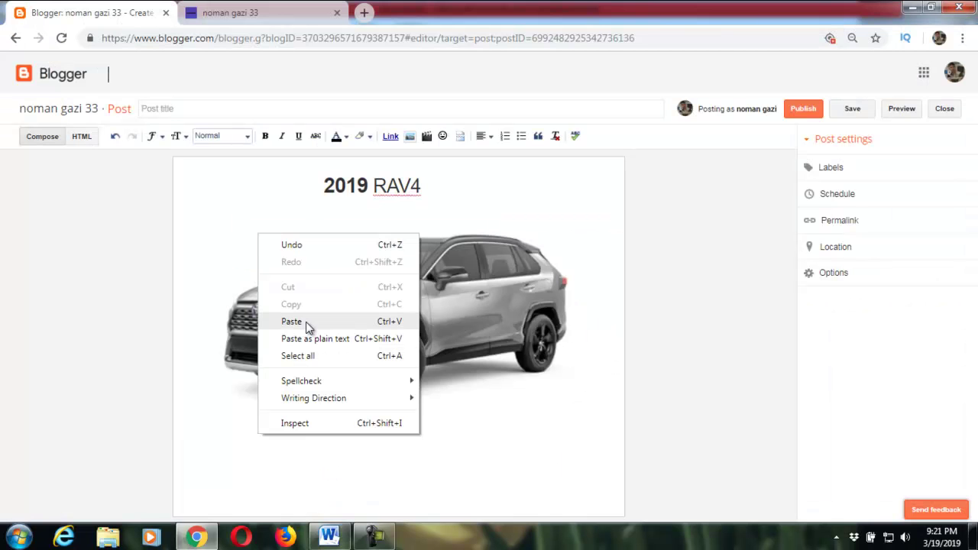
{"action": "left_click", "coordinate": [306, 325]}
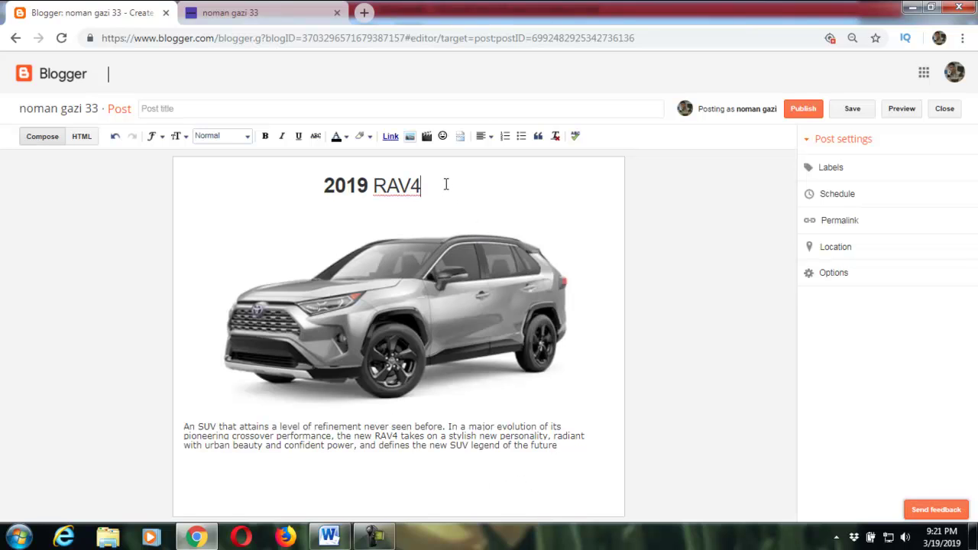
Step: Try the Georgia font on the "2019 RAV4" heading, and set the heading back to Arial
{"action": "left_click_drag", "start_coordinate": [446, 185], "coordinate": [327, 185]}
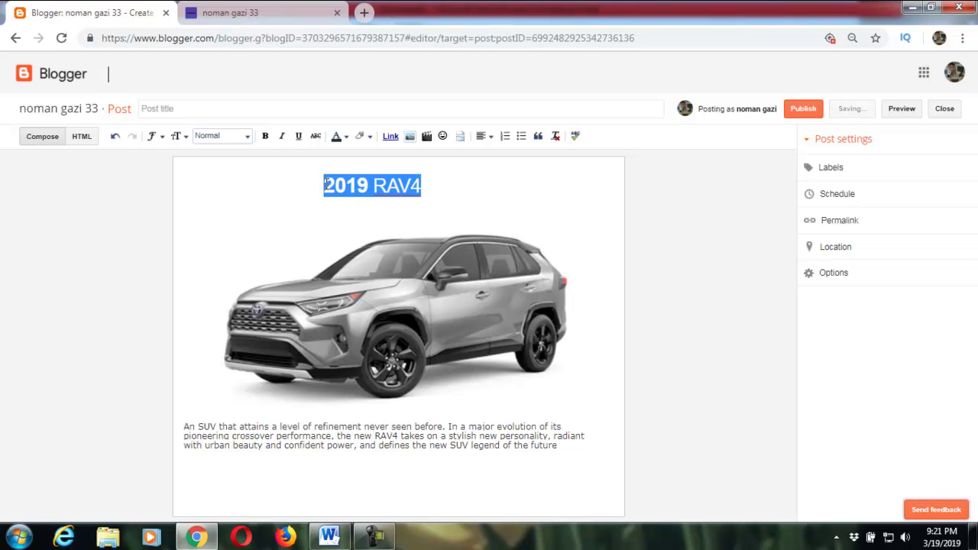
{"action": "left_click", "coordinate": [154, 137]}
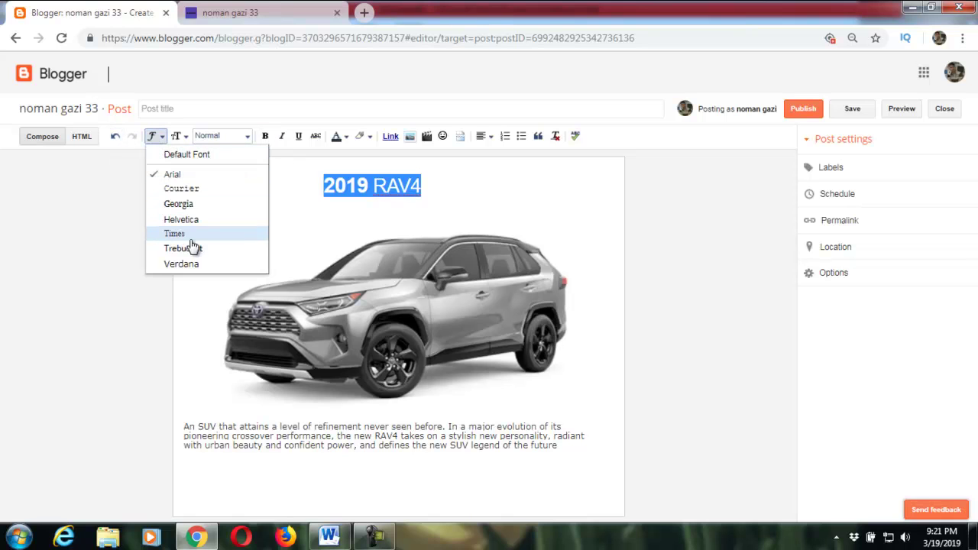
{"action": "left_click", "coordinate": [179, 204]}
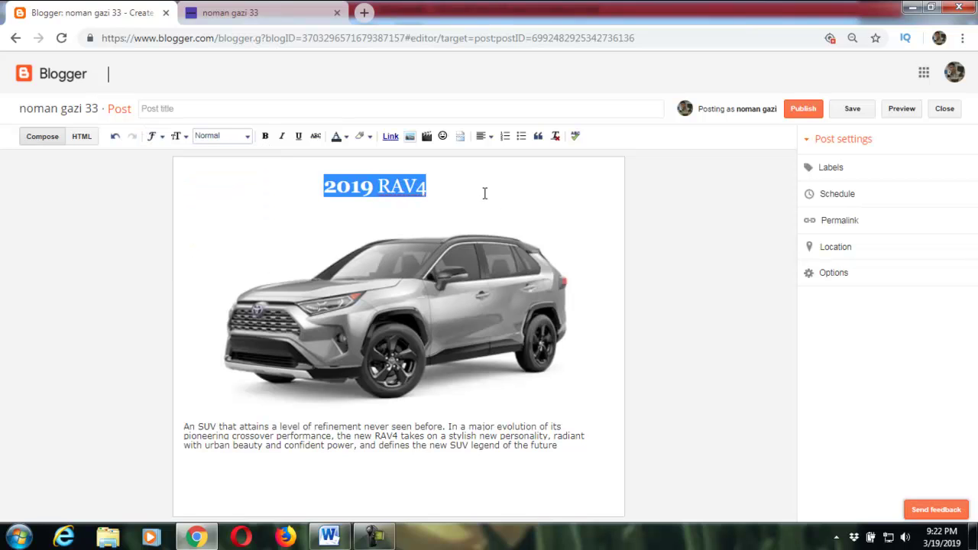
{"action": "left_click", "coordinate": [455, 183]}
{"action": "left_click_drag", "start_coordinate": [455, 183], "coordinate": [307, 186]}
{"action": "left_click", "coordinate": [150, 137]}
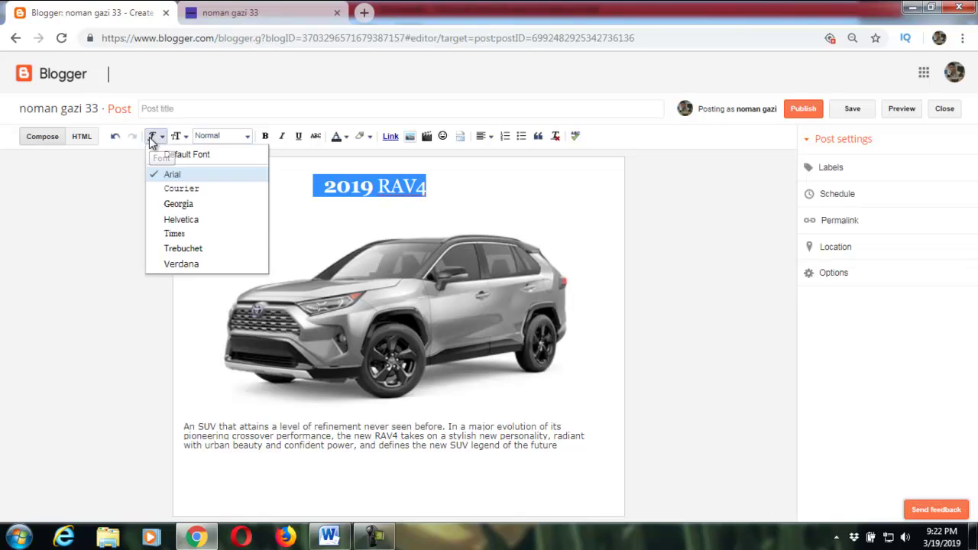
{"action": "left_click", "coordinate": [173, 176]}
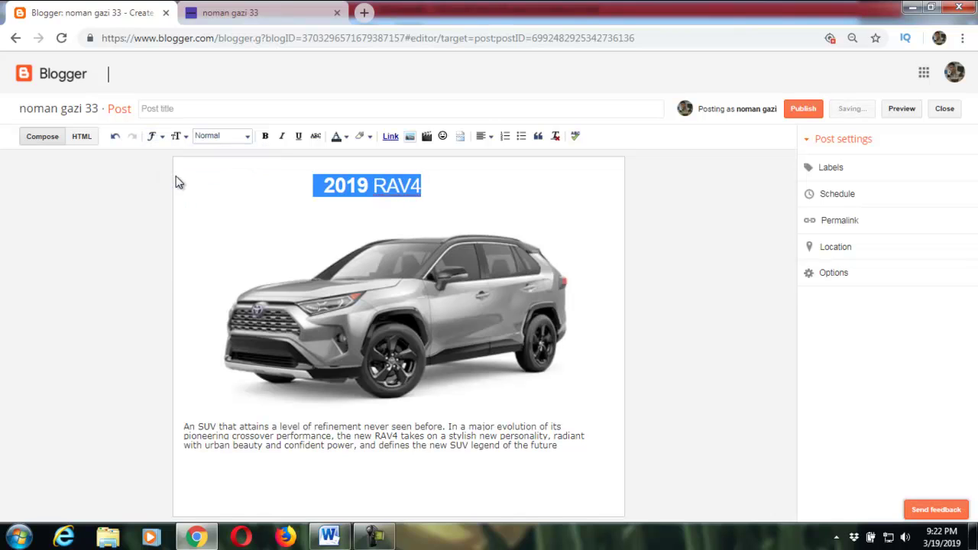
Step: Make the "2019 RAV4" heading above the car image bold, italic and underlined
{"action": "left_click", "coordinate": [451, 183]}
{"action": "left_click_drag", "start_coordinate": [451, 184], "coordinate": [273, 166]}
{"action": "left_click", "coordinate": [265, 141]}
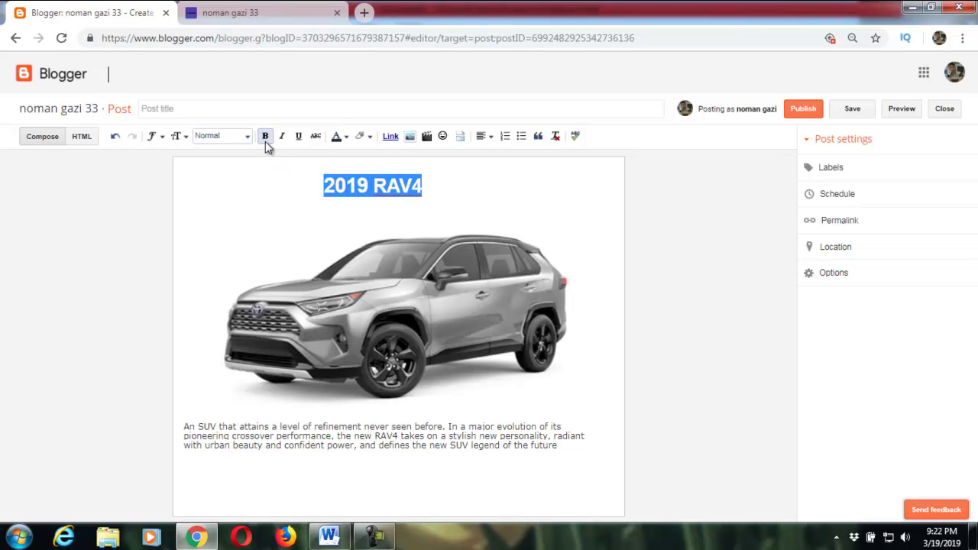
{"action": "left_click", "coordinate": [439, 179]}
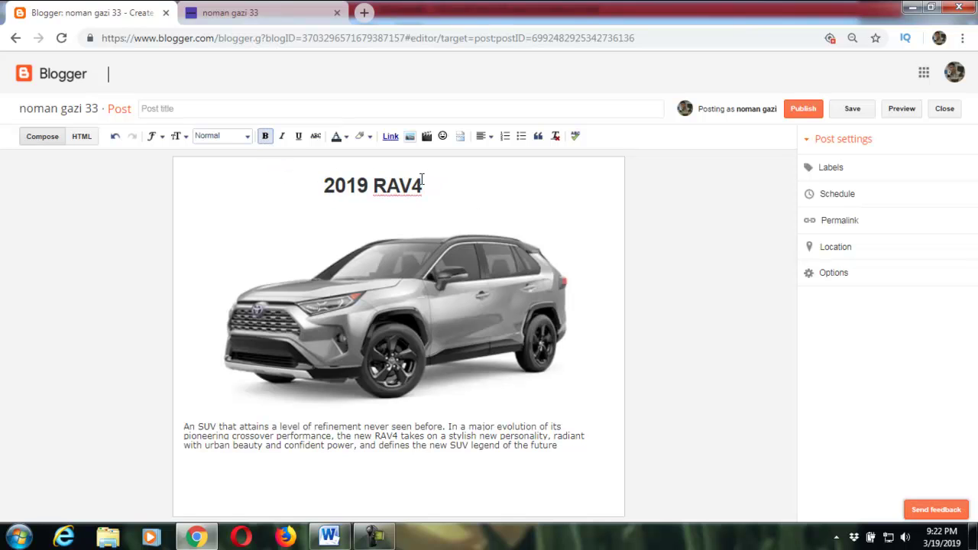
{"action": "left_click_drag", "start_coordinate": [436, 183], "coordinate": [315, 185]}
{"action": "left_click", "coordinate": [281, 137]}
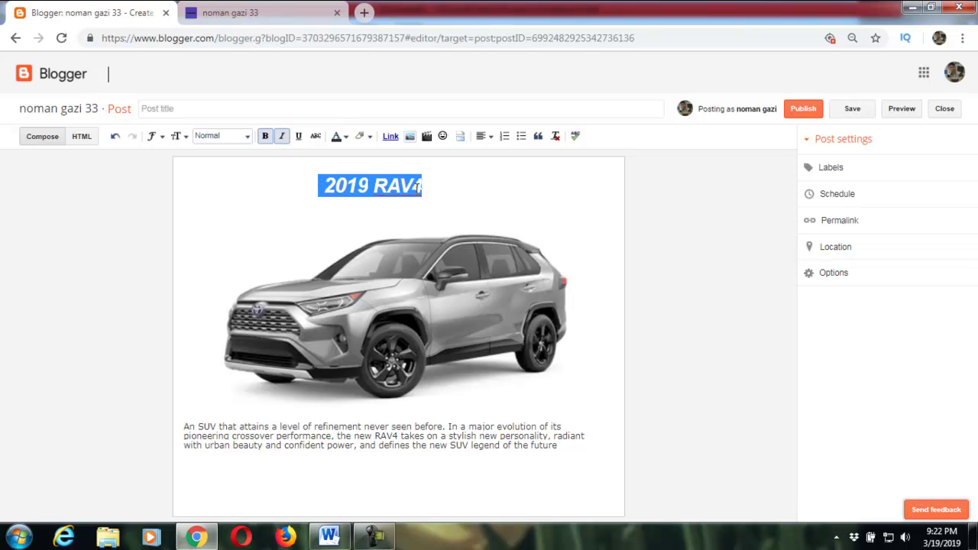
{"action": "left_click", "coordinate": [298, 136]}
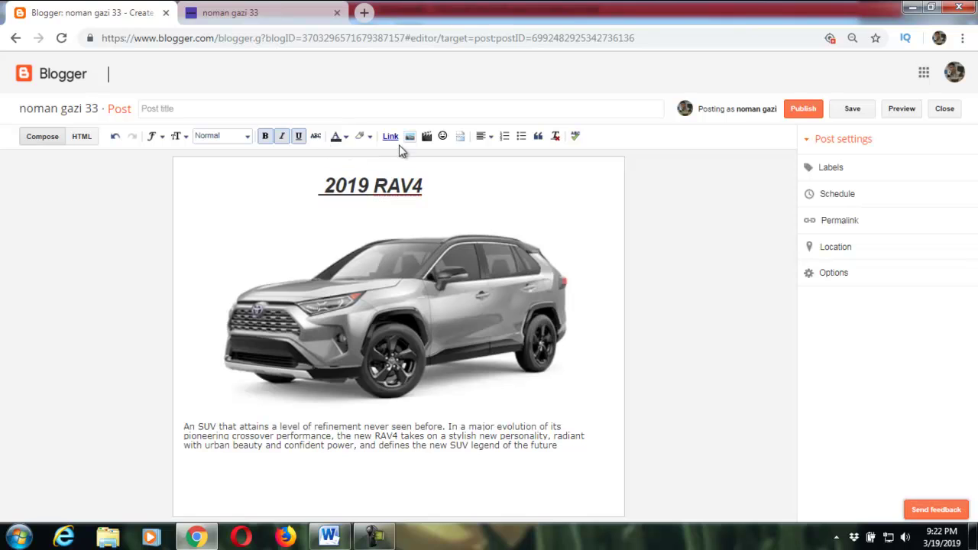
Step: Set the text color of the "2019 RAV4" heading to red
{"action": "left_click_drag", "start_coordinate": [434, 181], "coordinate": [306, 185]}
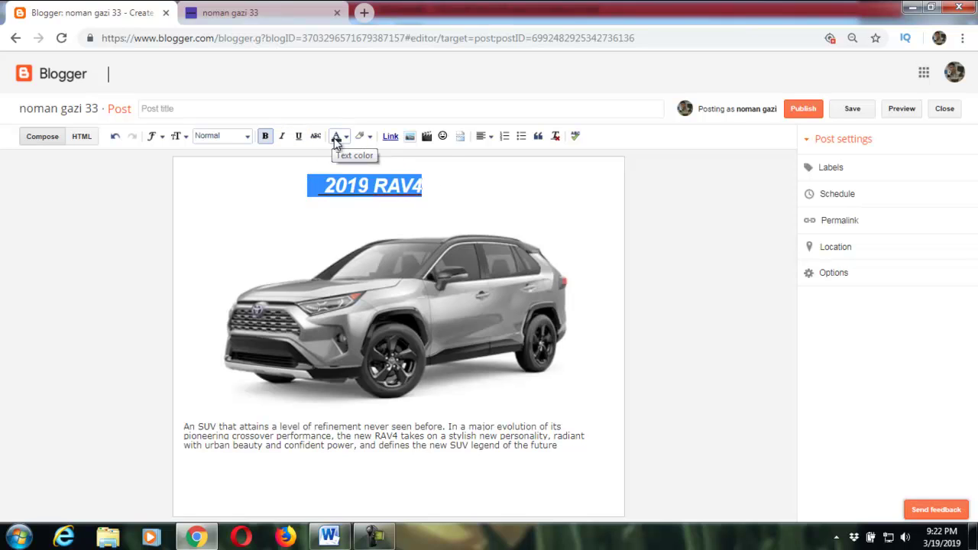
{"action": "left_click", "coordinate": [333, 138]}
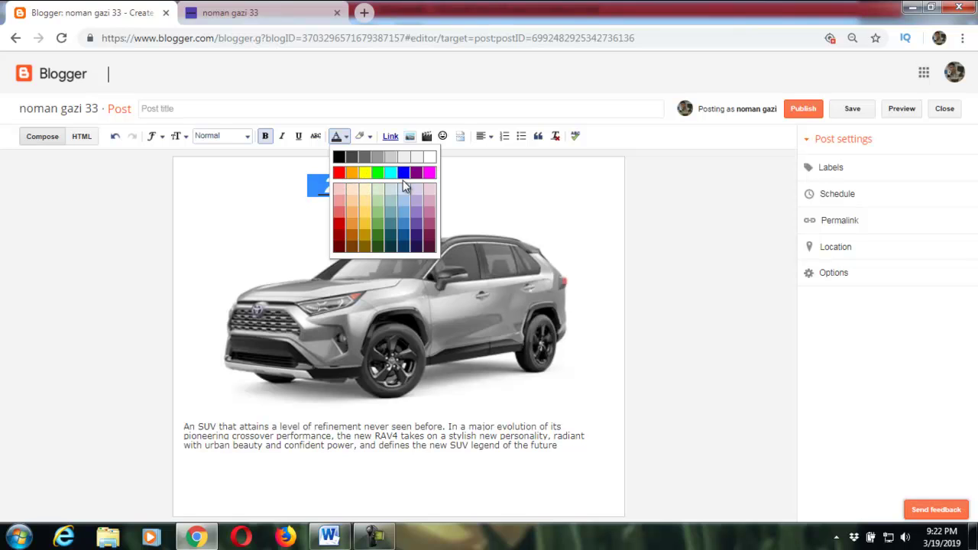
{"action": "left_click", "coordinate": [339, 173]}
{"action": "left_click", "coordinate": [440, 187]}
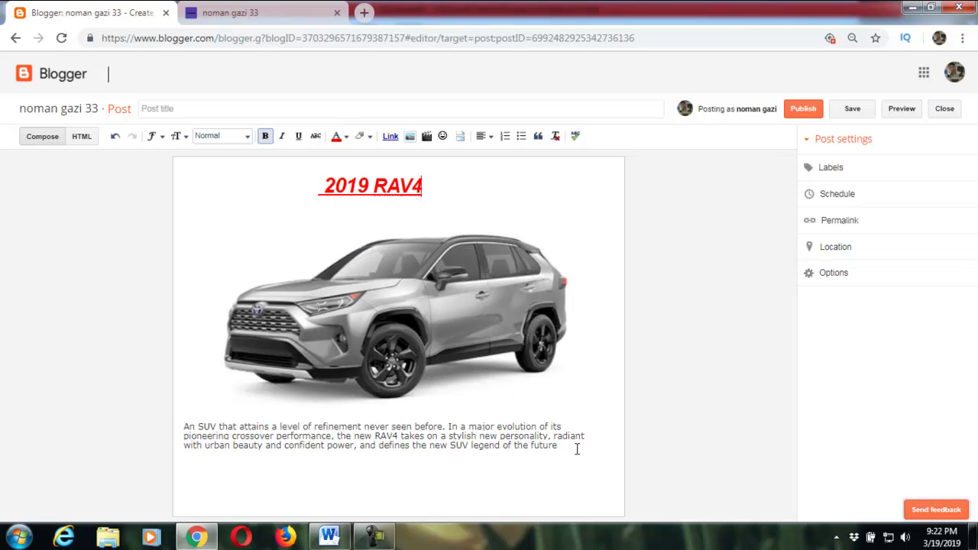
Step: Make the whole descriptive paragraph below the car image bold
{"action": "left_click_drag", "start_coordinate": [576, 450], "coordinate": [183, 426]}
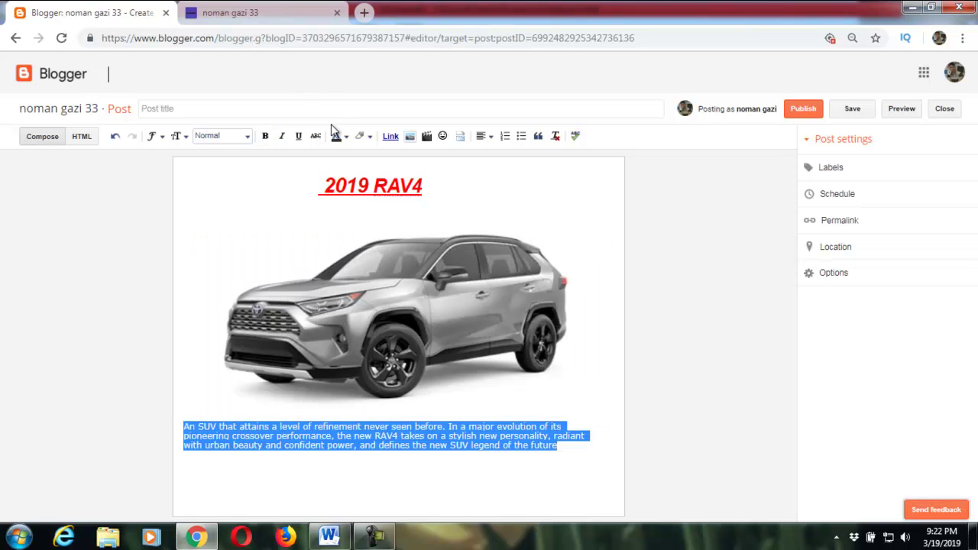
{"action": "left_click", "coordinate": [265, 137]}
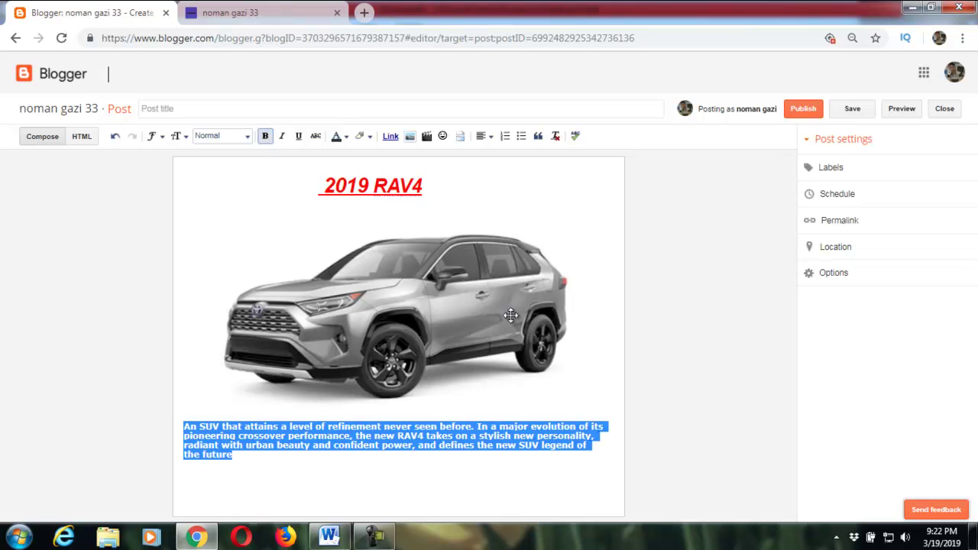
{"action": "left_click", "coordinate": [438, 273]}
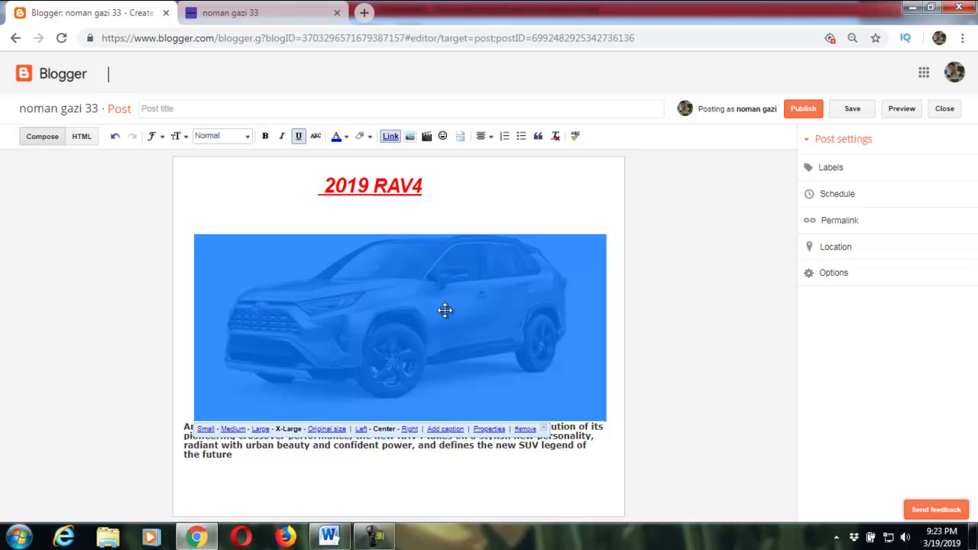
{"action": "left_click", "coordinate": [389, 140]}
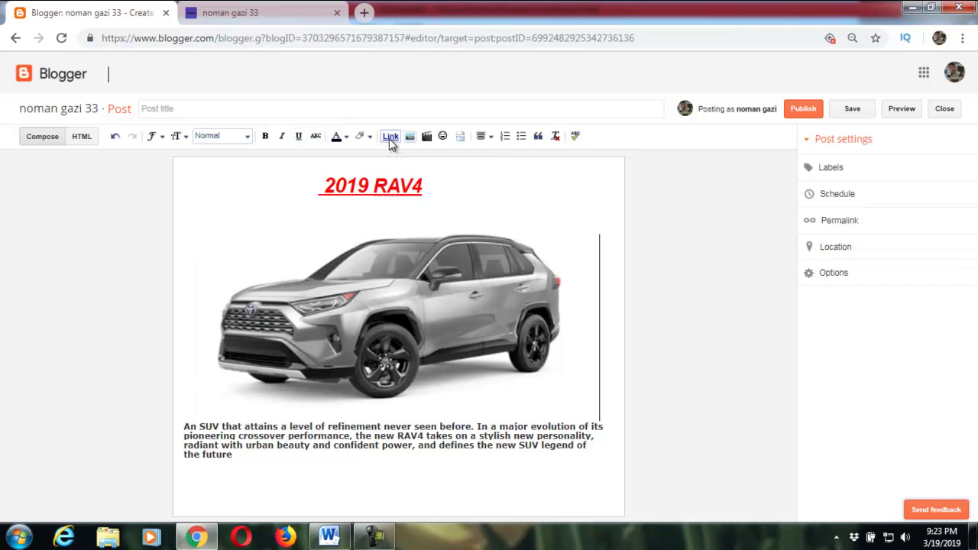
{"action": "left_click", "coordinate": [388, 277]}
{"action": "left_click", "coordinate": [390, 139]}
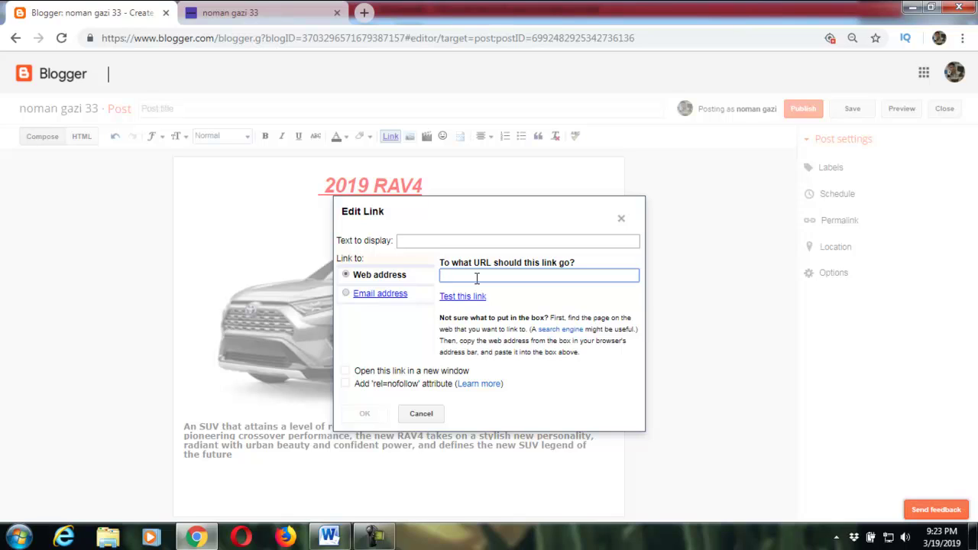
{"action": "type", "text": "www.toyota.com"}
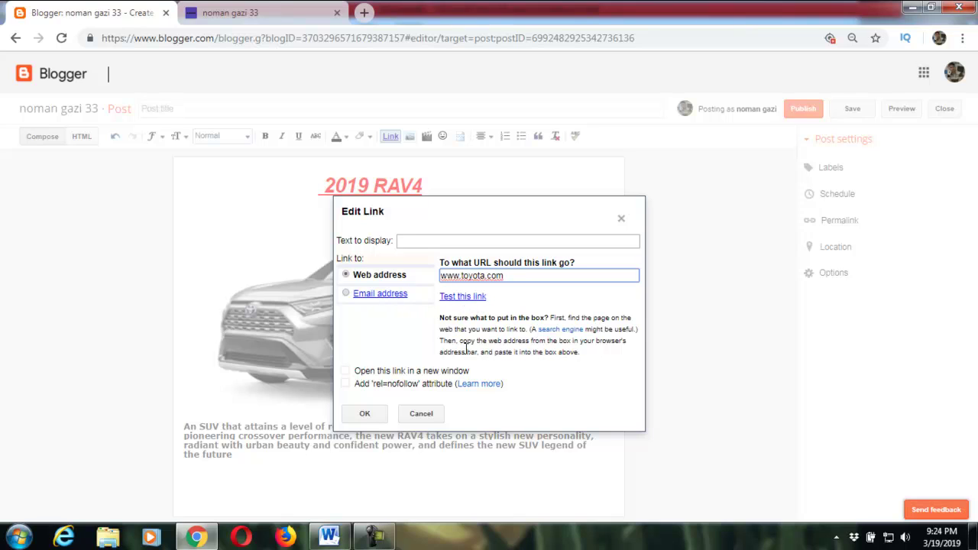
{"action": "left_click", "coordinate": [376, 414]}
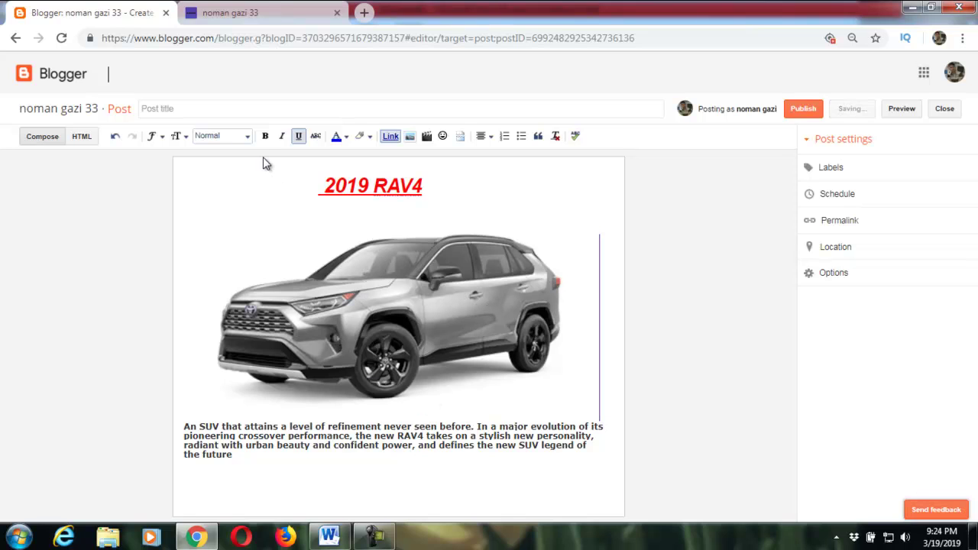
{"action": "left_click", "coordinate": [298, 136]}
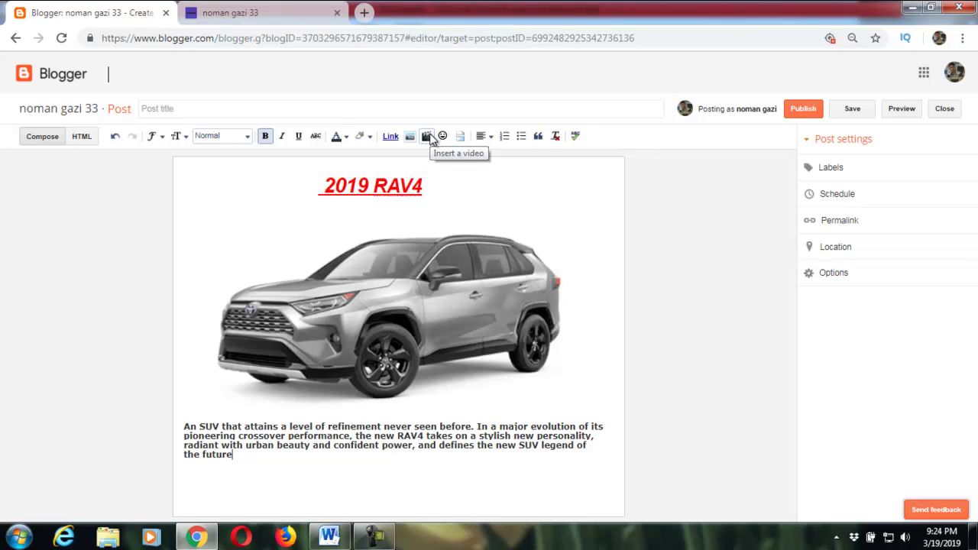
Step: Try centered and justified alignment on the paragraph below the car image, and set it back to left alignment
{"action": "left_click", "coordinate": [489, 139]}
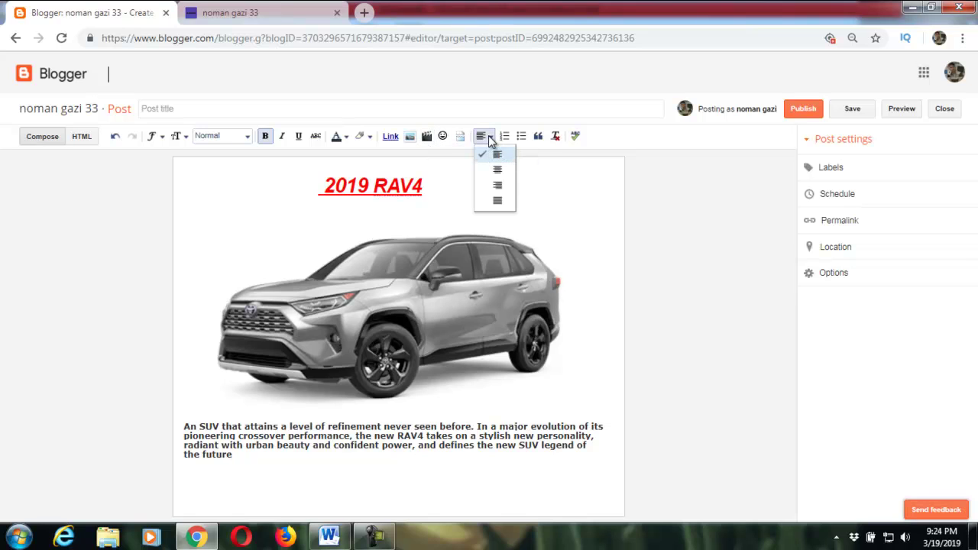
{"action": "left_click", "coordinate": [497, 173]}
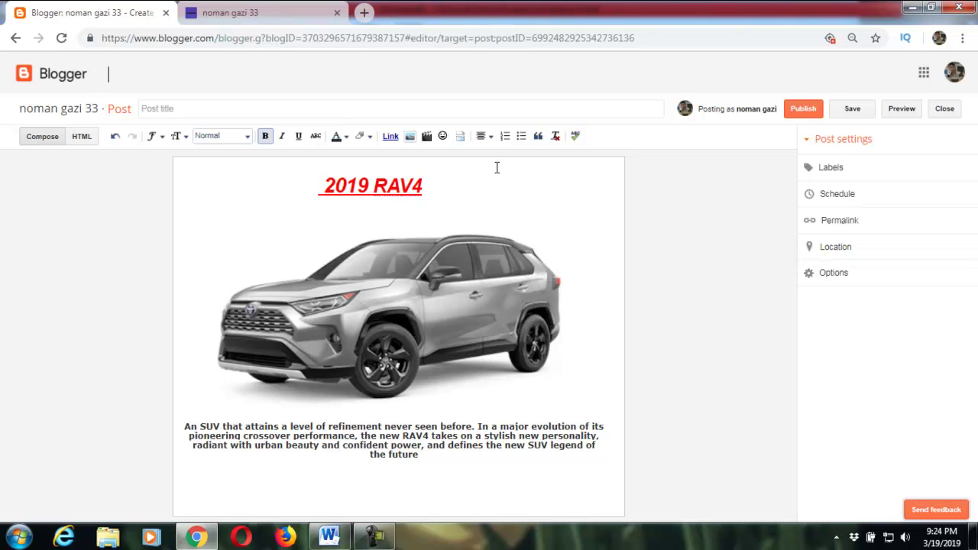
{"action": "left_click", "coordinate": [490, 141]}
{"action": "left_click", "coordinate": [497, 193]}
{"action": "left_click", "coordinate": [480, 139]}
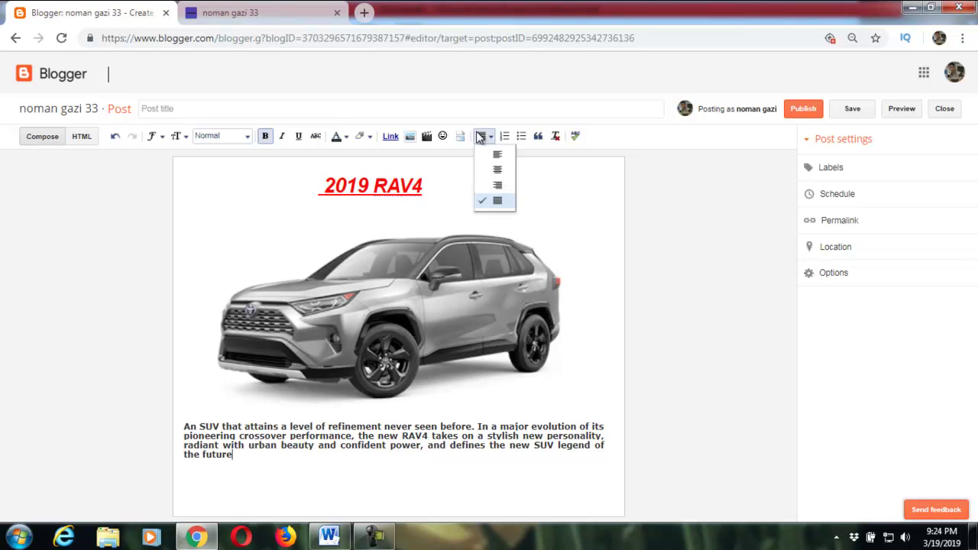
{"action": "left_click", "coordinate": [497, 158]}
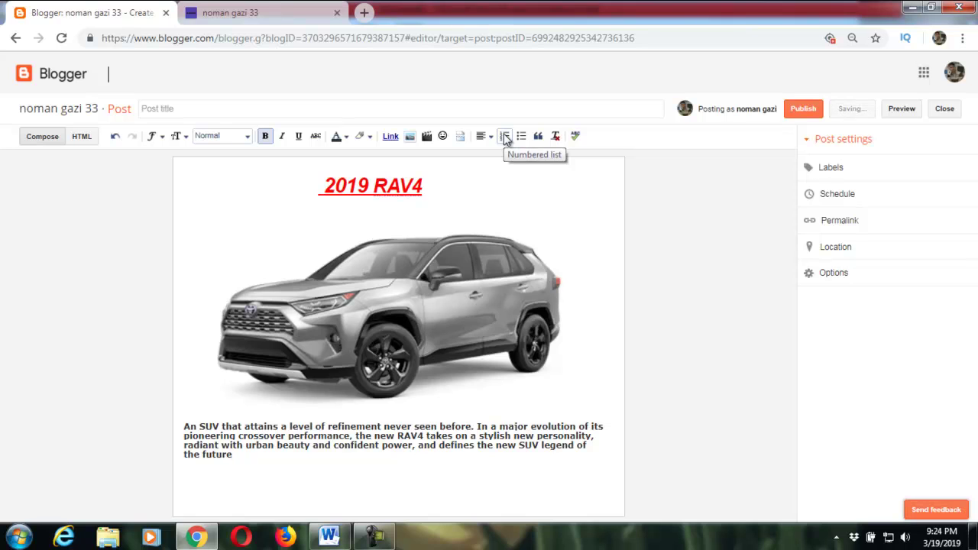
Step: Try numbered list formatting on the paragraph below the car image, and switch it to a bulleted list
{"action": "left_click", "coordinate": [504, 137]}
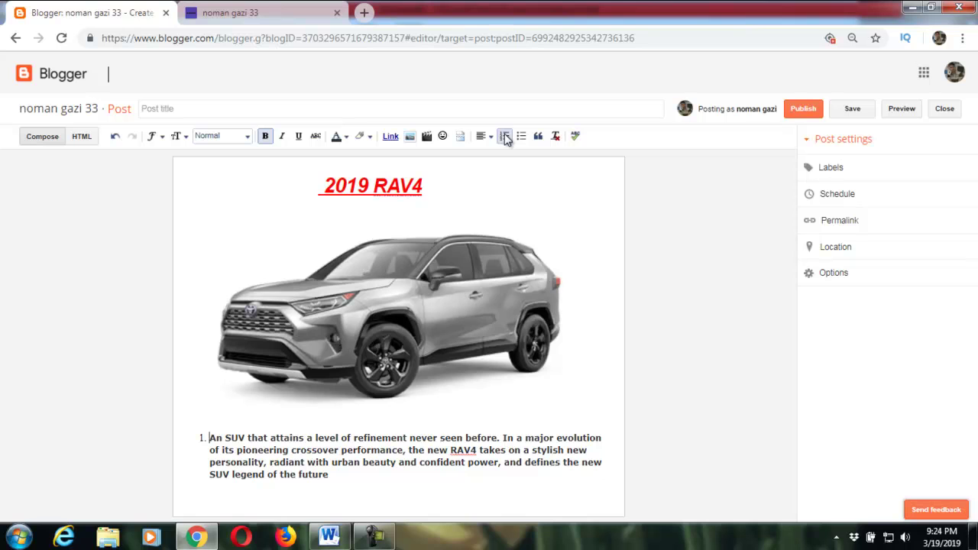
{"action": "left_click", "coordinate": [504, 138]}
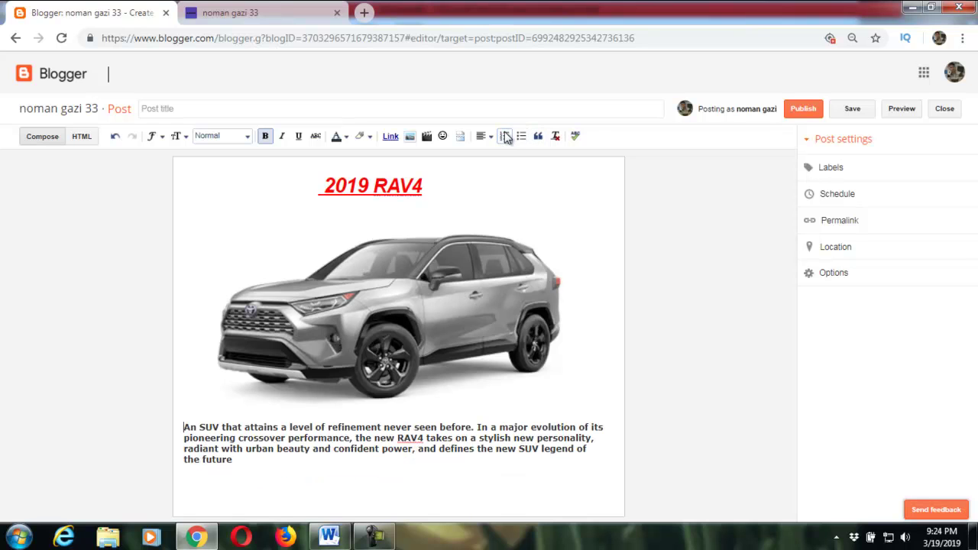
{"action": "left_click", "coordinate": [521, 136]}
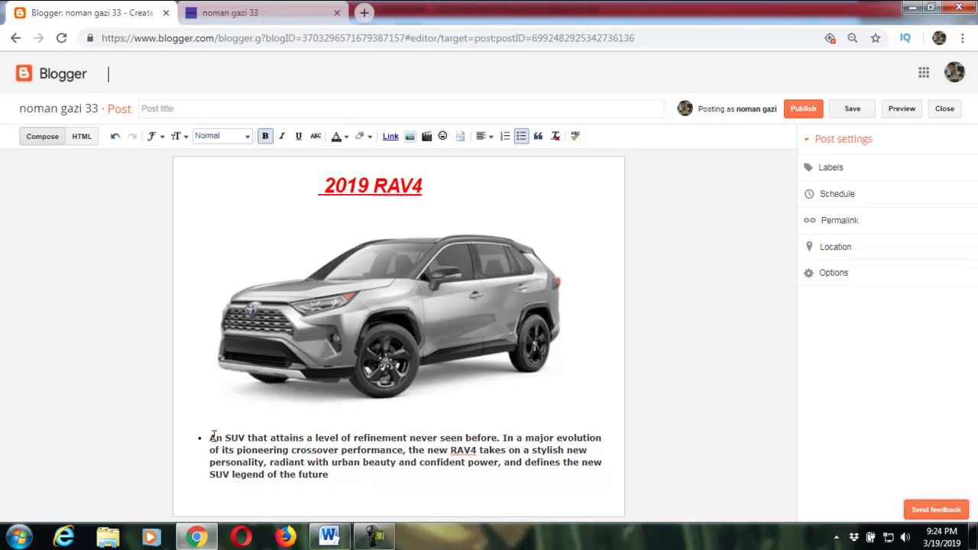
Step: Try quote formatting twice on the bulleted paragraph, and undo both the quote and the bulleted list formatting
{"action": "left_click", "coordinate": [537, 136]}
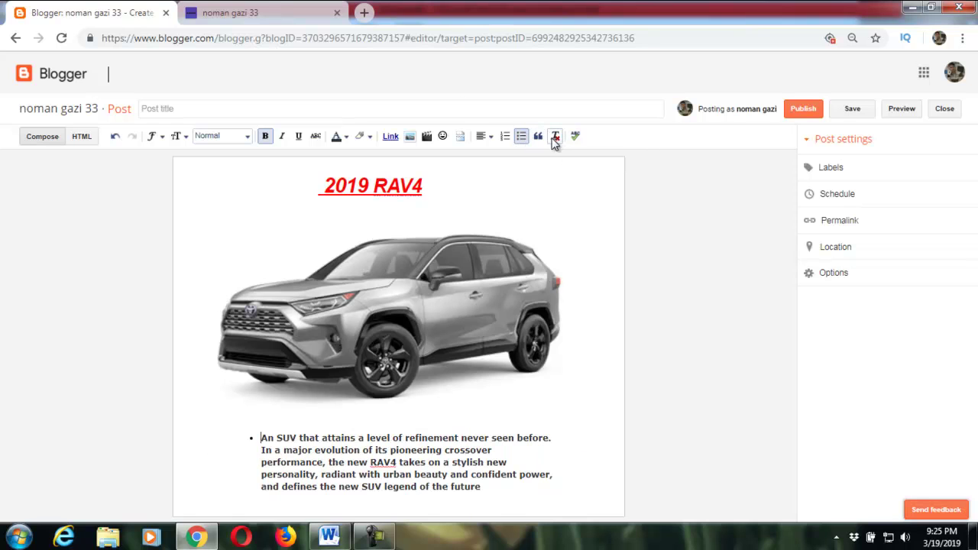
{"action": "left_click", "coordinate": [537, 136]}
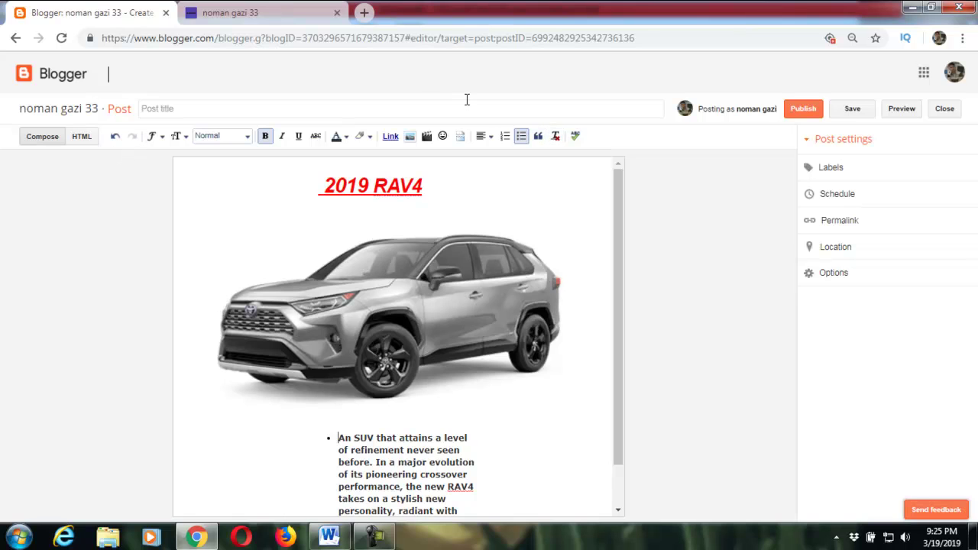
{"action": "left_click", "coordinate": [115, 136]}
{"action": "left_click", "coordinate": [115, 136]}
{"action": "left_click", "coordinate": [115, 136]}
{"action": "left_click", "coordinate": [115, 136]}
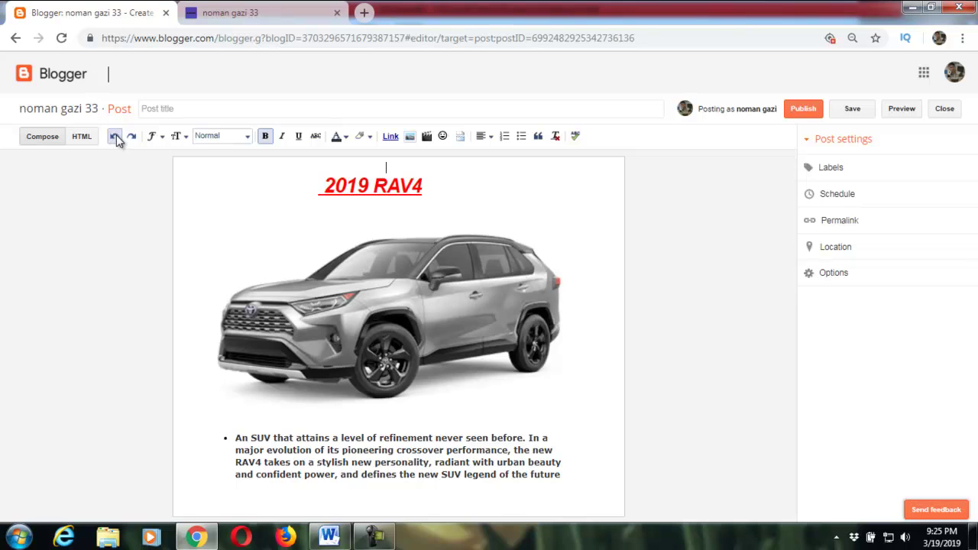
{"action": "left_click", "coordinate": [114, 136]}
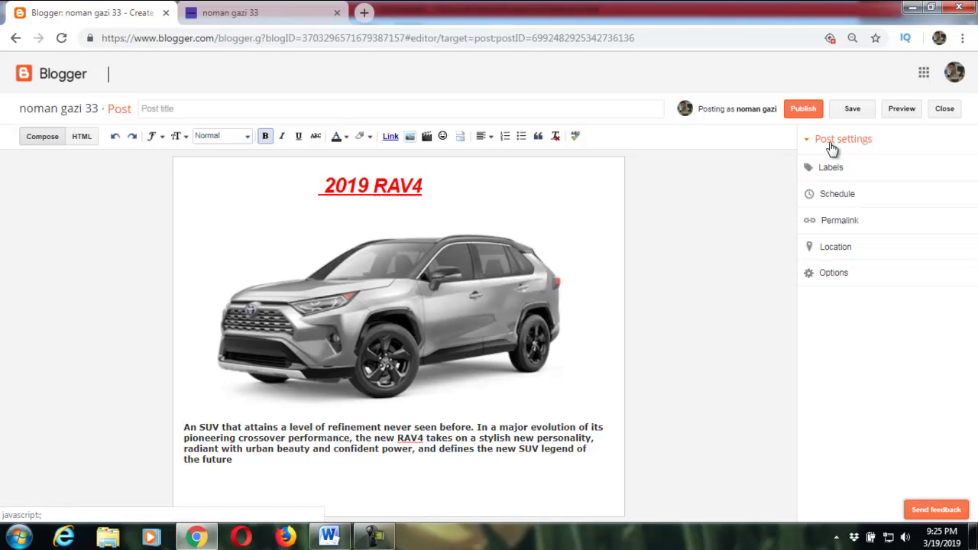
Step: Copy the heading text "2019 RAV4" from the post and save it as the post's label
{"action": "left_click", "coordinate": [826, 169]}
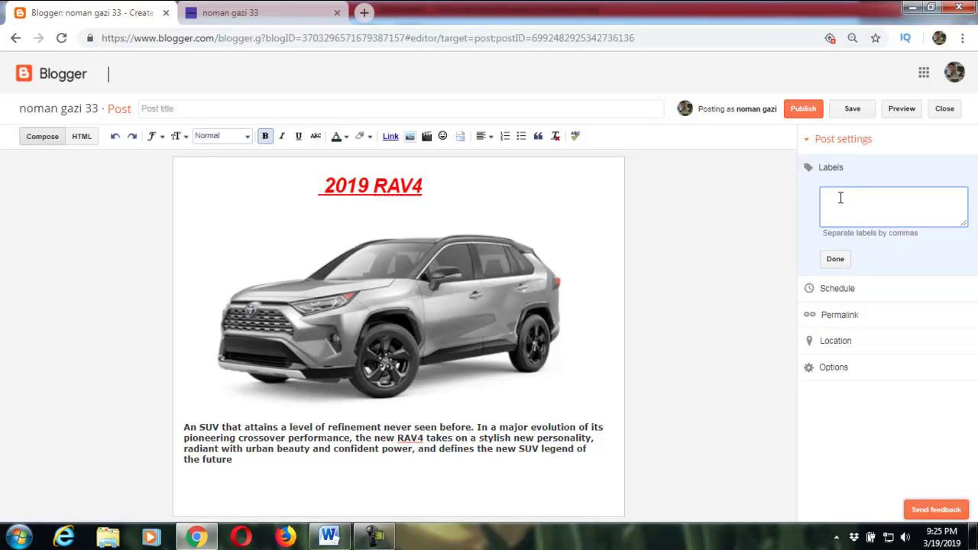
{"action": "left_click_drag", "start_coordinate": [428, 184], "coordinate": [318, 185]}
{"action": "right_click", "coordinate": [426, 192]}
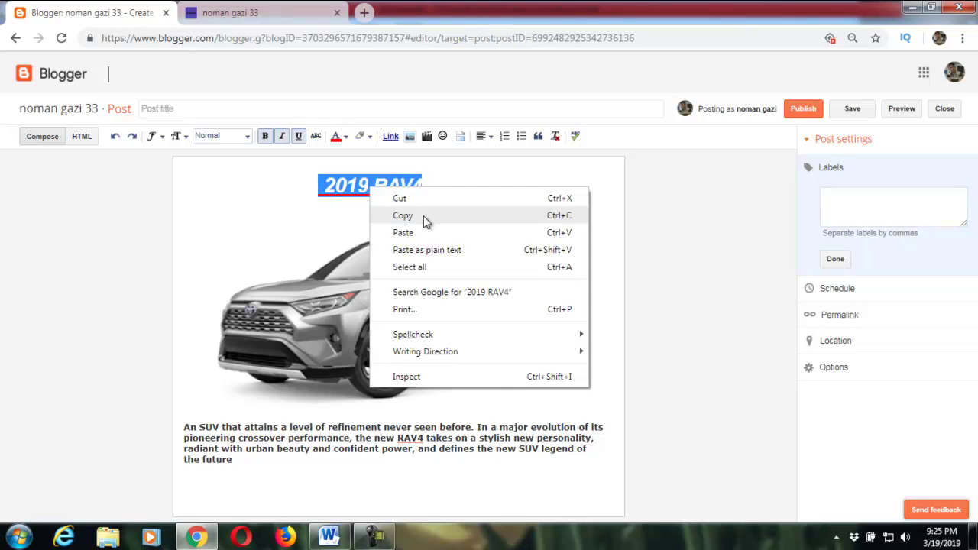
{"action": "left_click", "coordinate": [423, 216]}
{"action": "left_click", "coordinate": [841, 202]}
{"action": "right_click", "coordinate": [841, 202]}
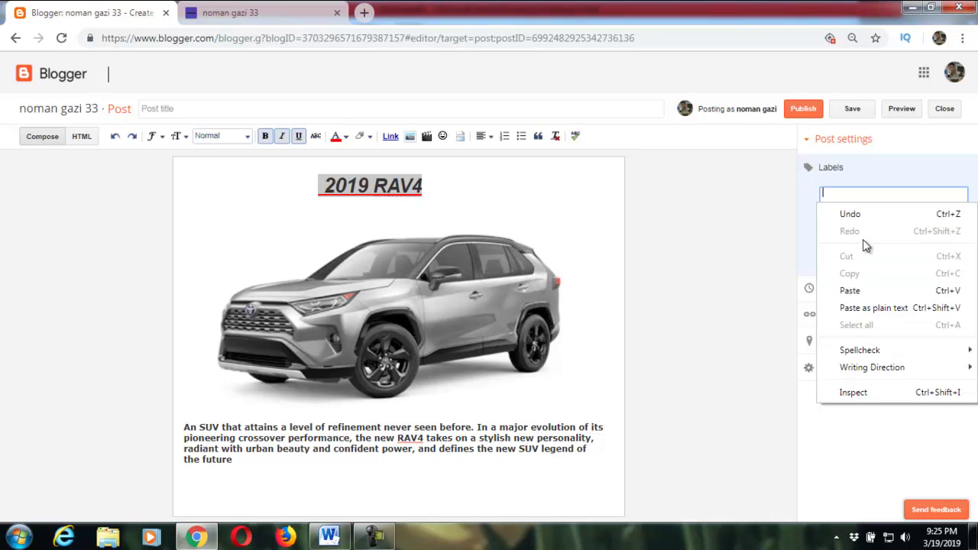
{"action": "left_click", "coordinate": [851, 286]}
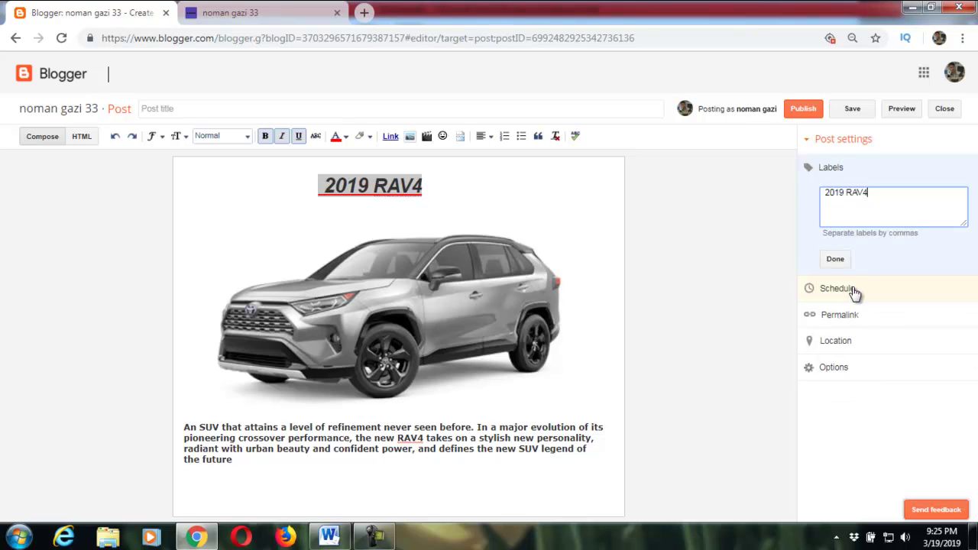
{"action": "left_click", "coordinate": [837, 259]}
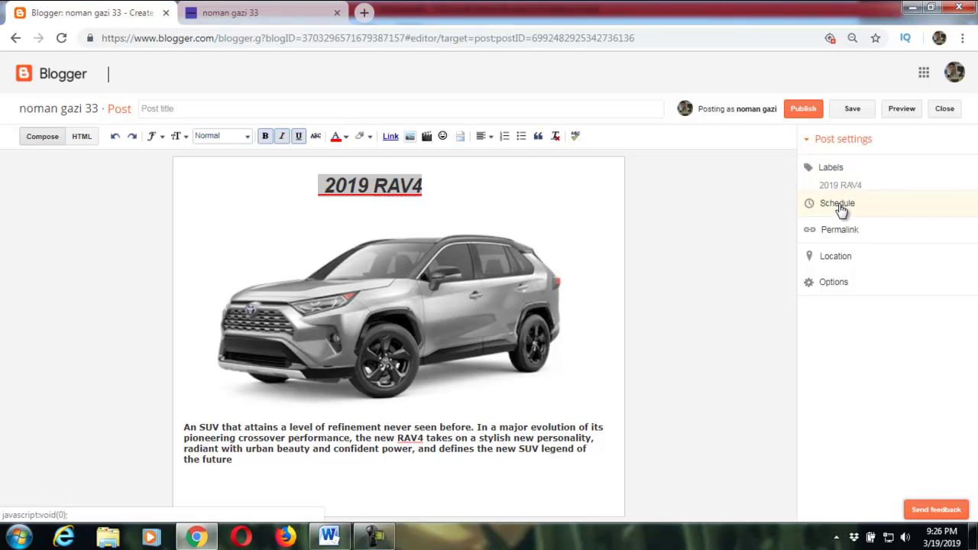
Step: Try the custom date and time option for the post's schedule, and set it back to Automatic
{"action": "left_click", "coordinate": [845, 210]}
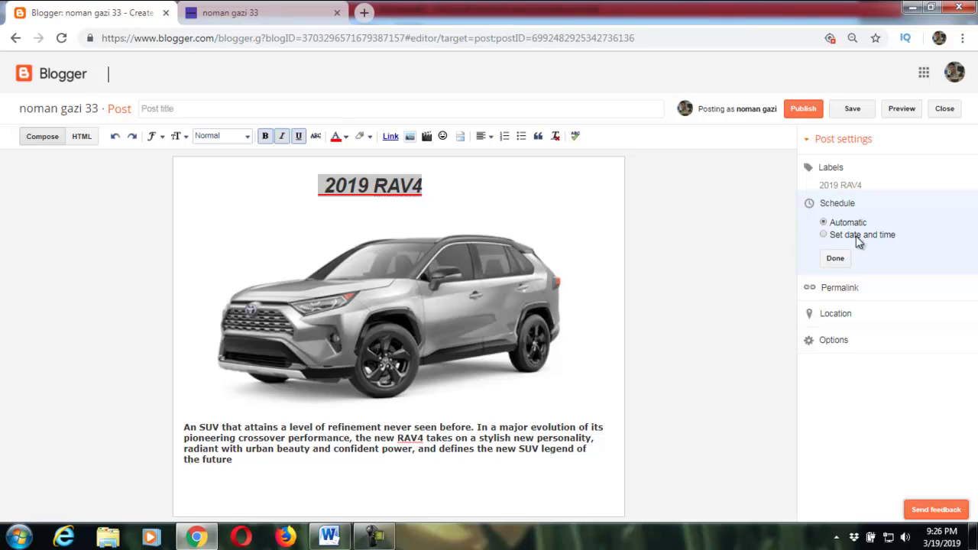
{"action": "left_click", "coordinate": [839, 236]}
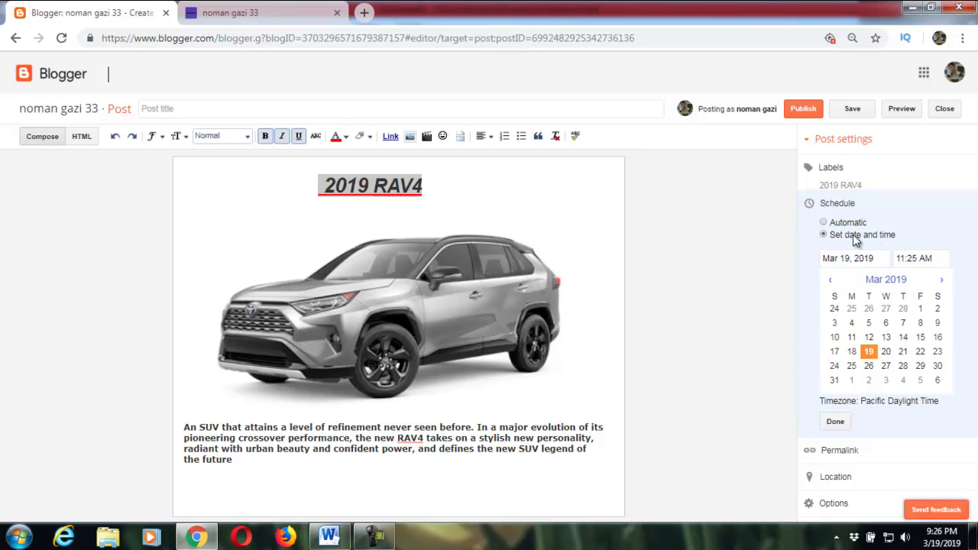
{"action": "left_click", "coordinate": [824, 223]}
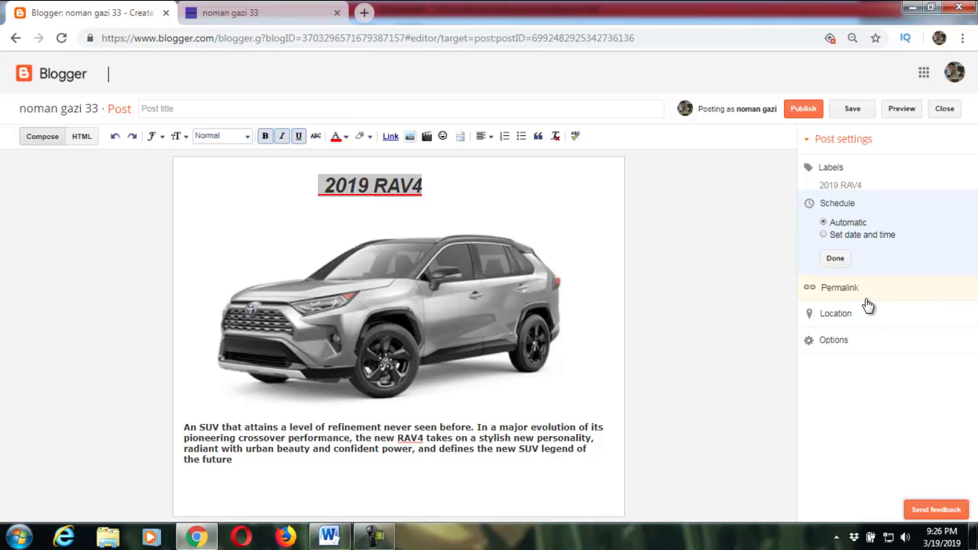
{"action": "left_click", "coordinate": [835, 258]}
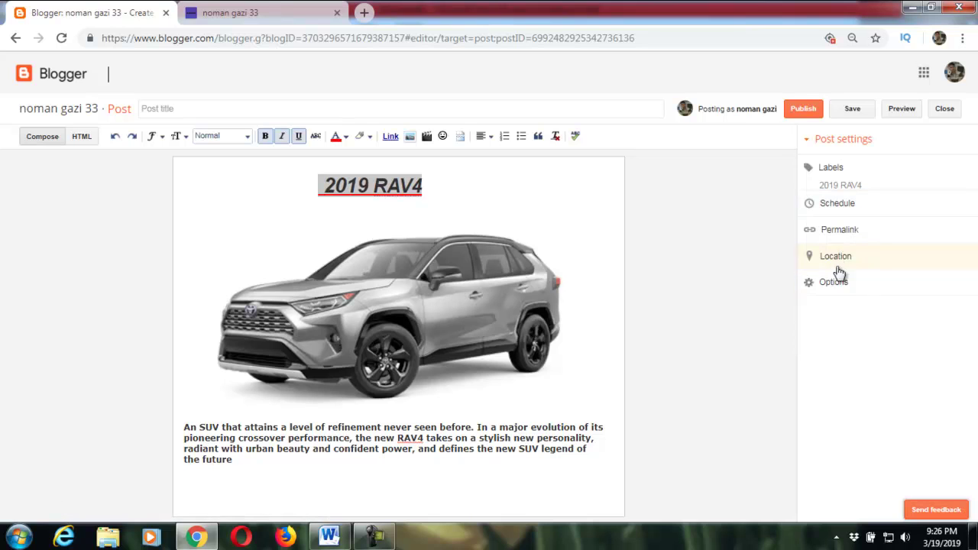
Step: Try the custom permalink option, set it back to Automatic Permalink, and review the post's comment, compose mode and line break options
{"action": "left_click", "coordinate": [841, 241]}
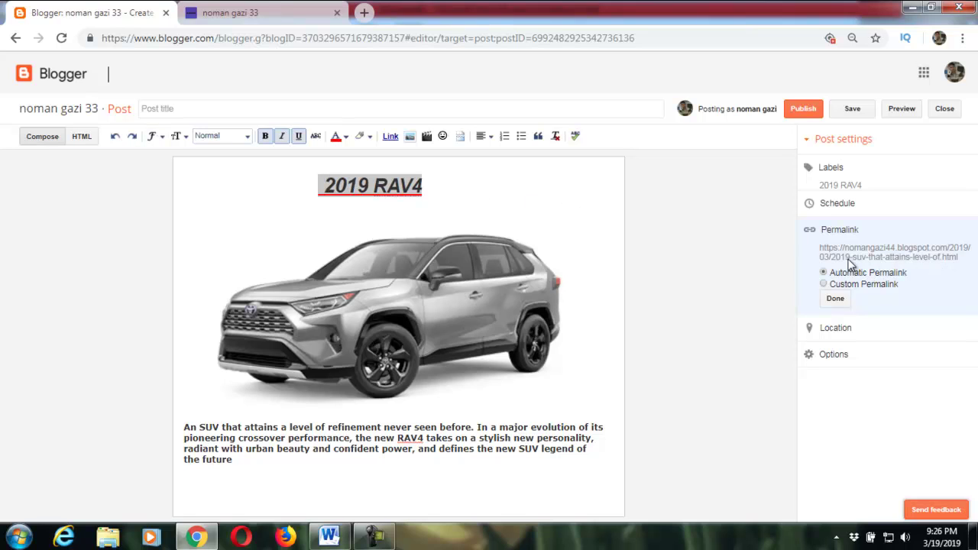
{"action": "left_click", "coordinate": [825, 286]}
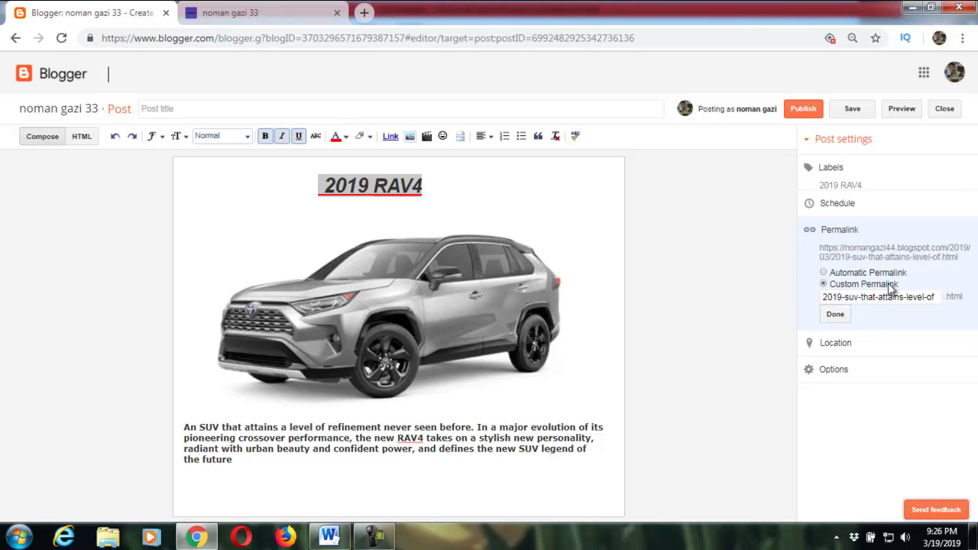
{"action": "left_click", "coordinate": [933, 296]}
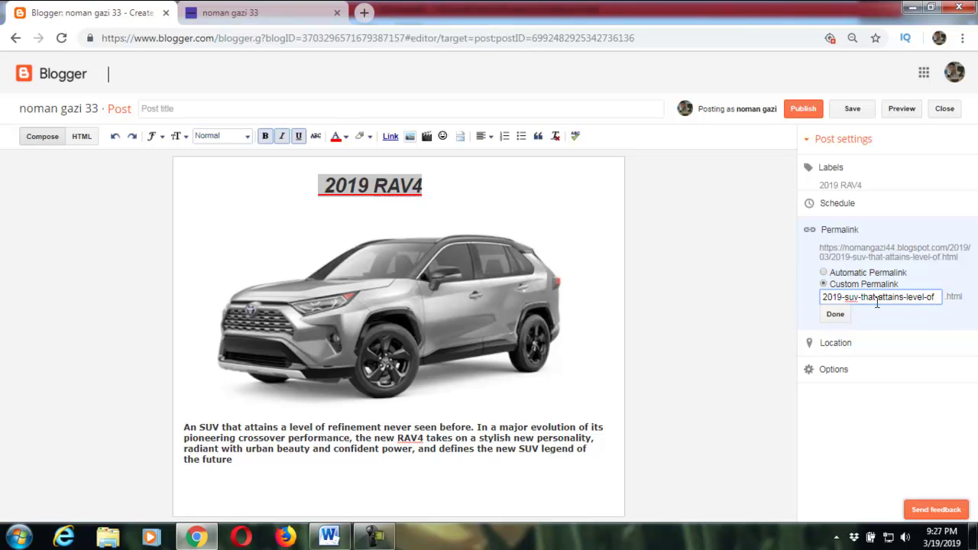
{"action": "left_click", "coordinate": [832, 275]}
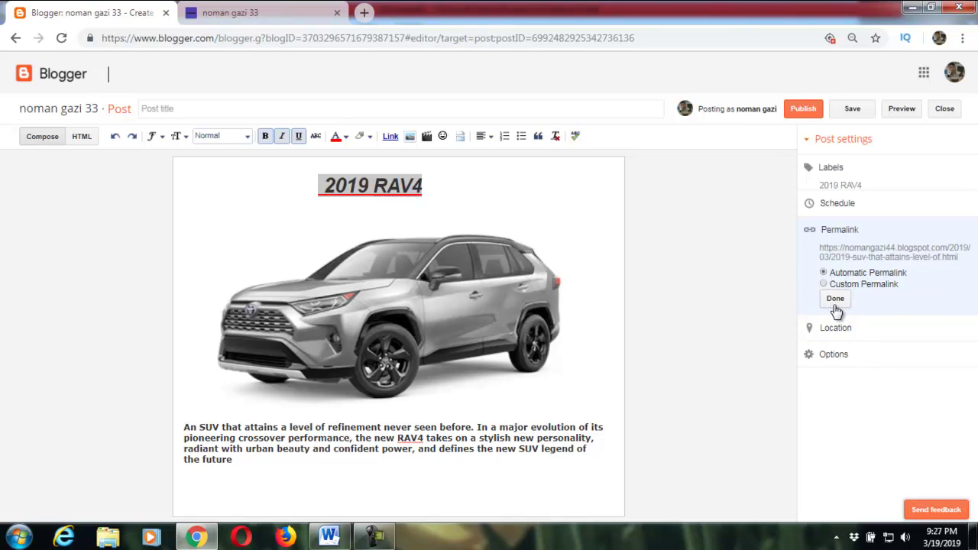
{"action": "left_click", "coordinate": [835, 300]}
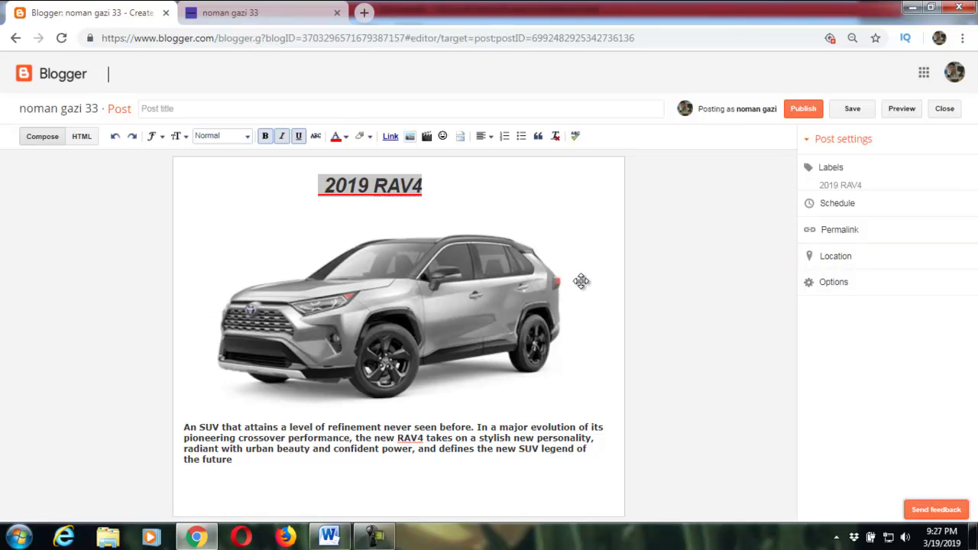
{"action": "left_click", "coordinate": [837, 284]}
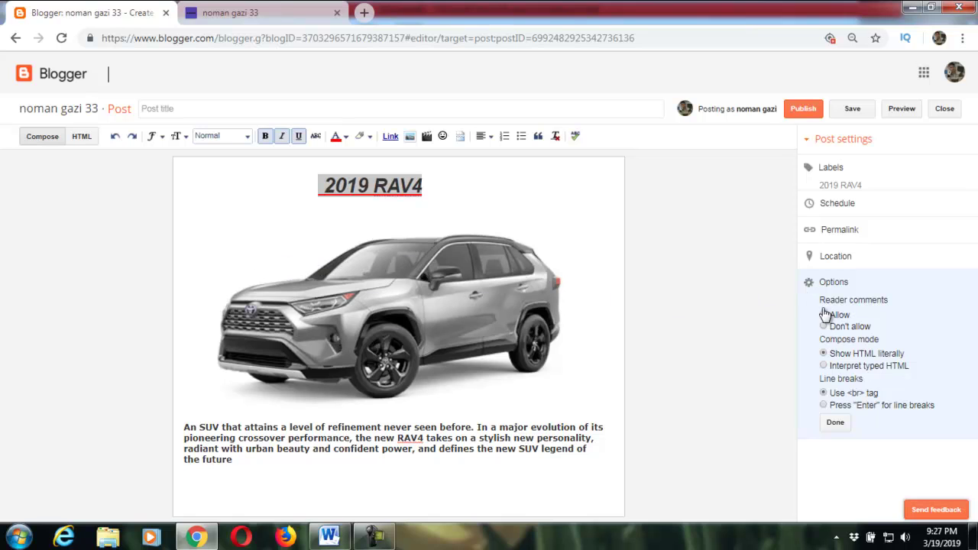
{"action": "left_click", "coordinate": [832, 422]}
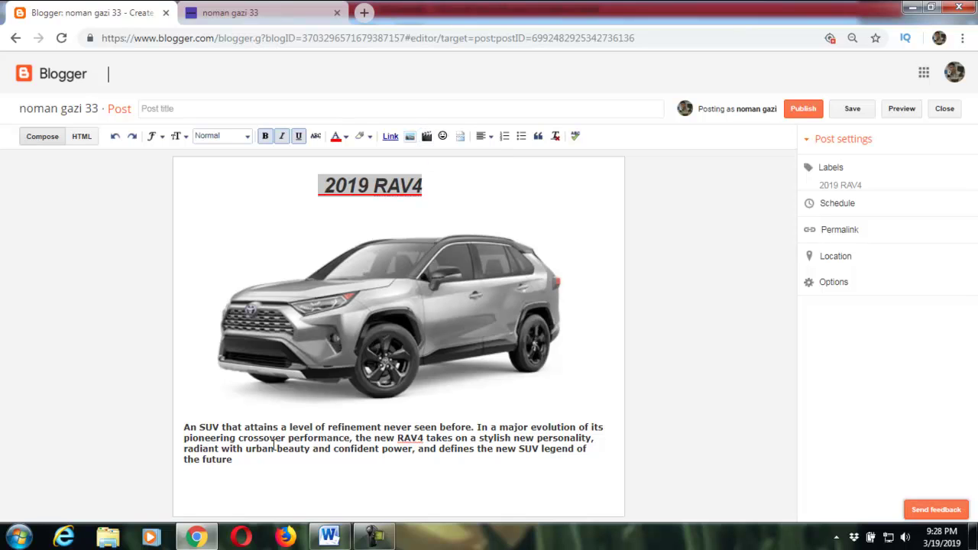
Step: Split the paragraph below the car image before "radiant with urban beauty", leaving blank lines between the two parts
{"action": "left_click", "coordinate": [244, 460]}
{"action": "left_click", "coordinate": [186, 447]}
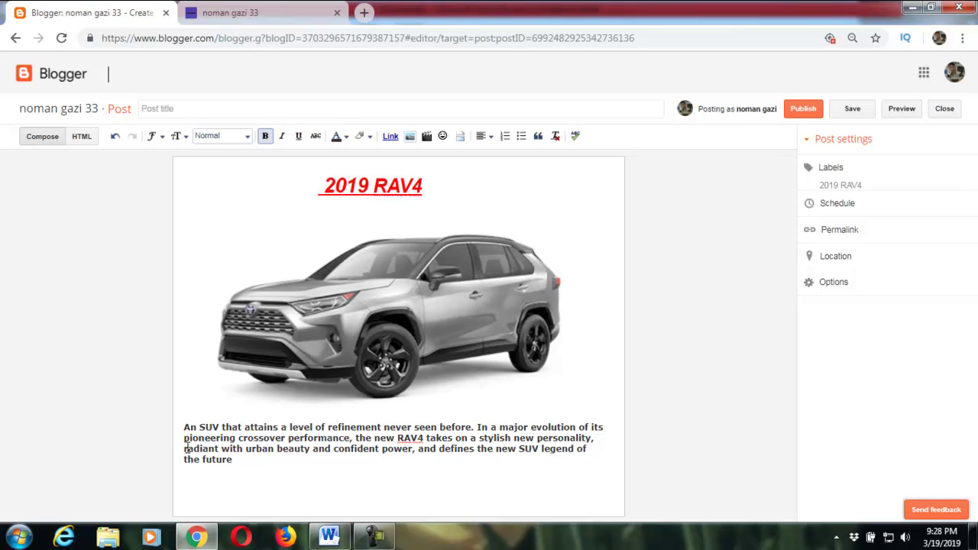
{"action": "key", "text": "Return"}
{"action": "key", "text": "Return"}
{"action": "key", "text": "Return"}
{"action": "key", "text": "Return"}
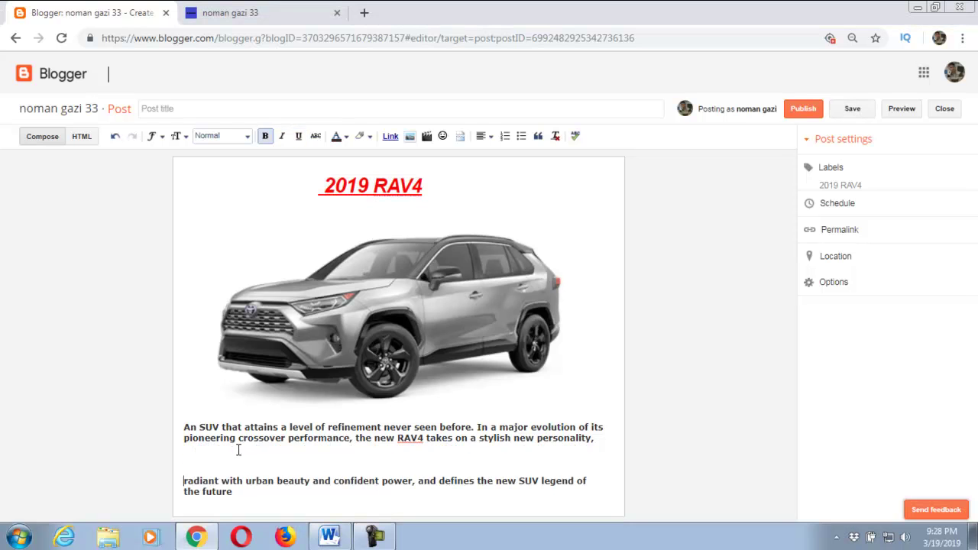
Step: Insert the YouTube video "Here's Why The 2019 Toyota RAV4 Is the Best Compact SUV" in the blank space, searching for "toyota rav4"
{"action": "left_click", "coordinate": [205, 462]}
{"action": "left_click", "coordinate": [429, 141]}
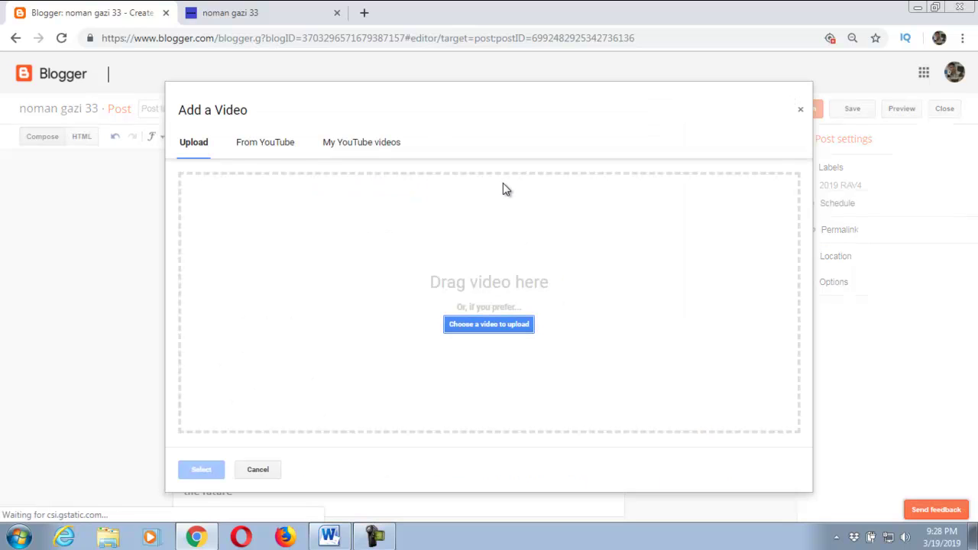
{"action": "left_click", "coordinate": [280, 147]}
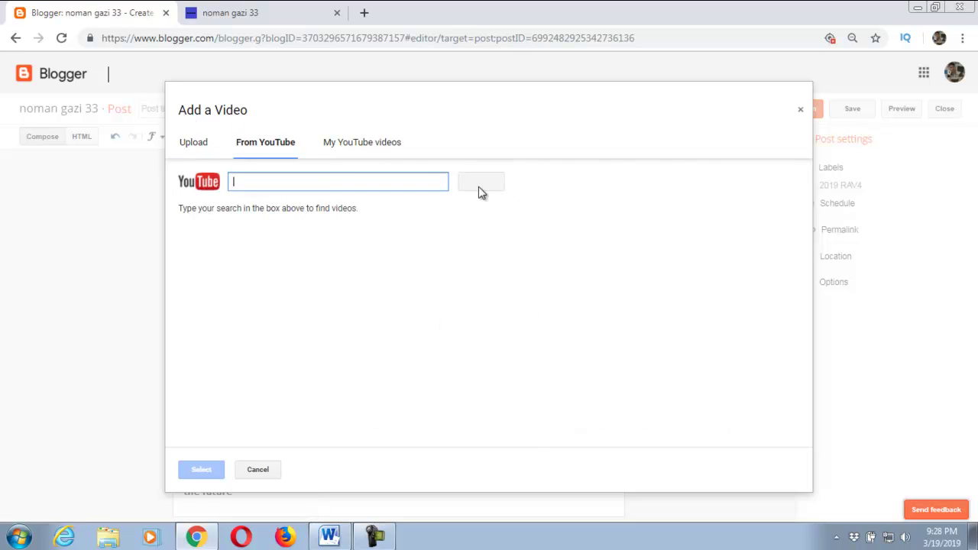
{"action": "left_click", "coordinate": [287, 180]}
{"action": "type", "text": "toyota rav4"}
{"action": "left_click", "coordinate": [479, 183]}
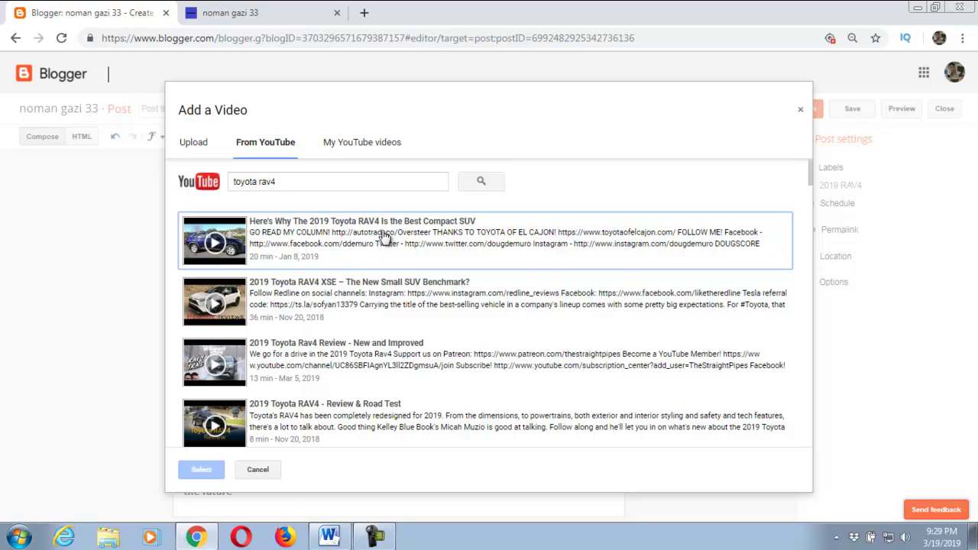
{"action": "left_click", "coordinate": [239, 240]}
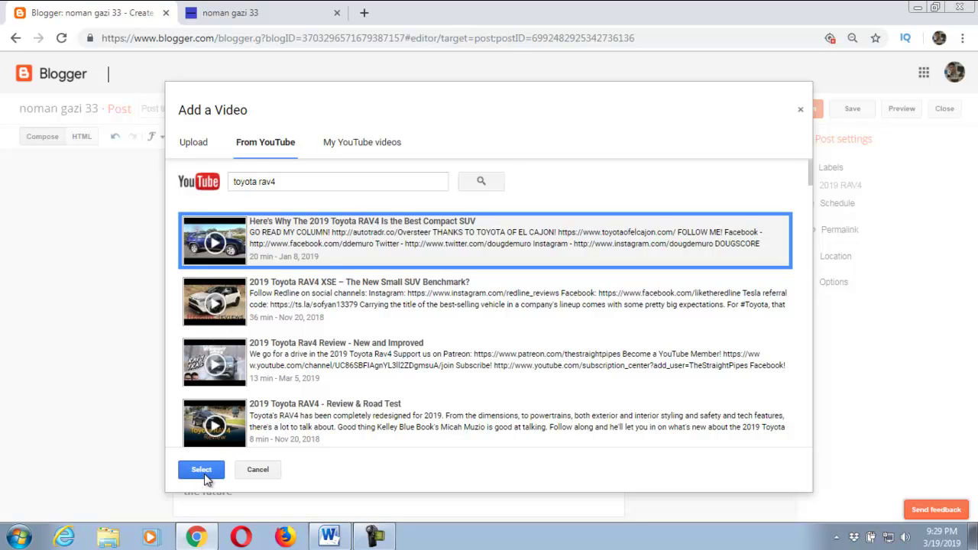
{"action": "left_click", "coordinate": [201, 469]}
Step: Set the embedded video's iframe width to 420 in the post's HTML, save the post, and return to the compose view
{"action": "scroll", "coordinate": [398, 344], "scroll_direction": "down", "scroll_amount": 3}
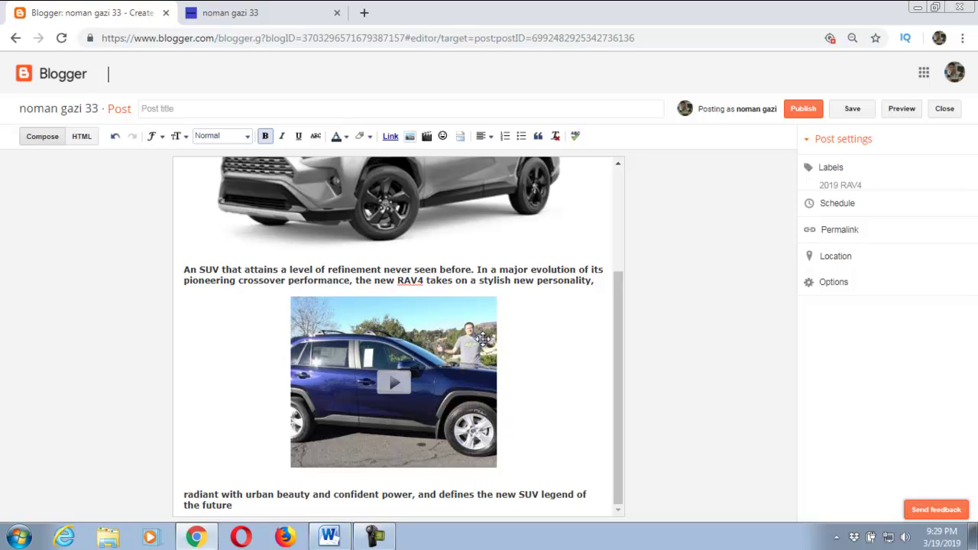
{"action": "left_click", "coordinate": [407, 348]}
{"action": "left_click", "coordinate": [80, 137]}
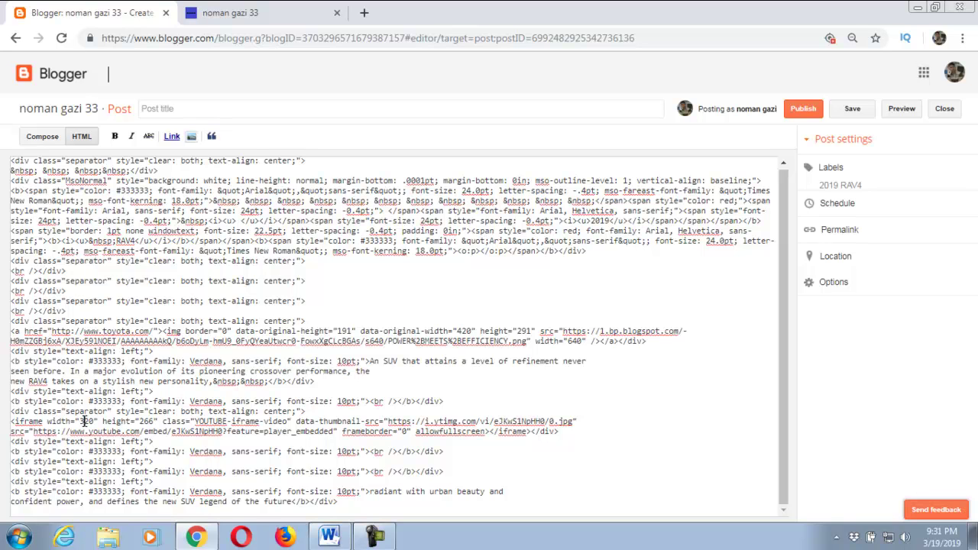
{"action": "type", "text": "4"}
{"action": "key", "text": "Return"}
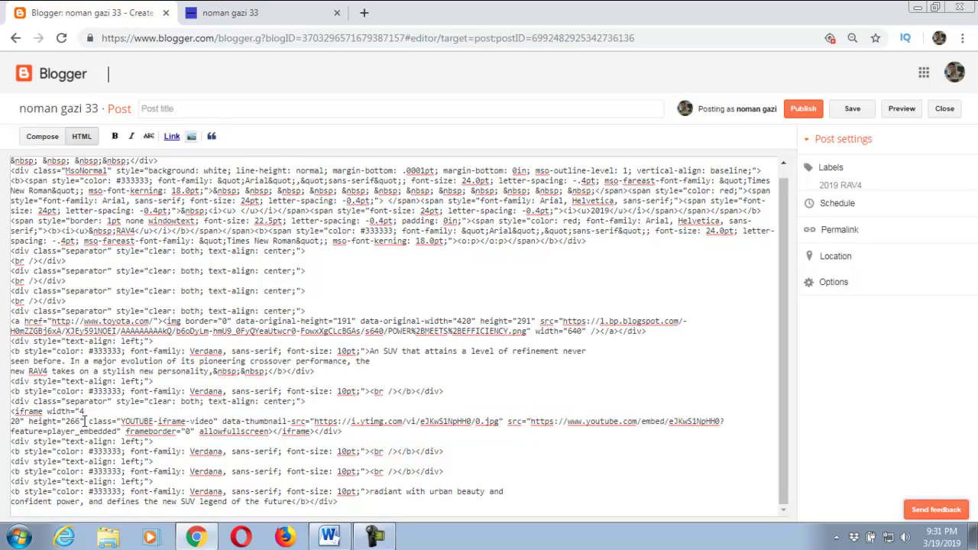
{"action": "key", "text": "BackSpace"}
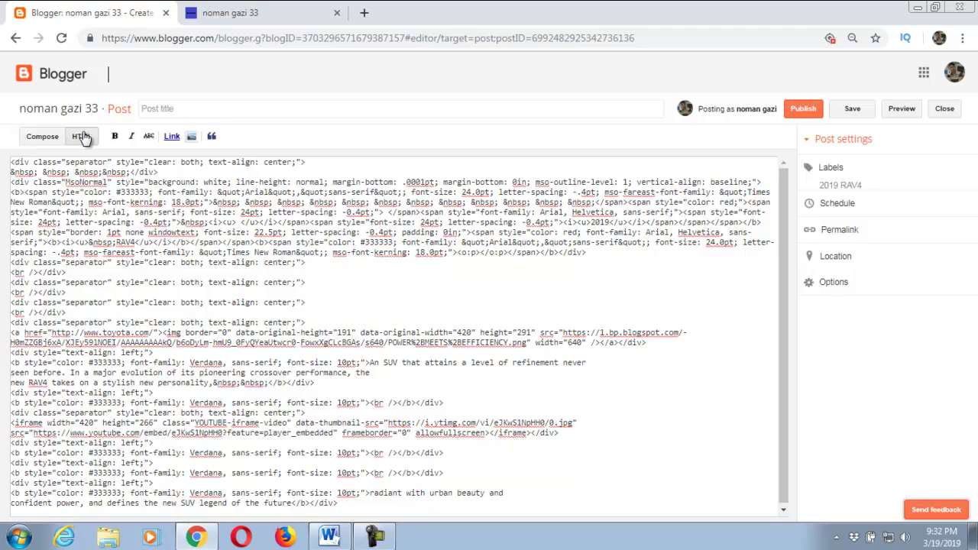
{"action": "left_click", "coordinate": [845, 115]}
{"action": "left_click", "coordinate": [43, 137]}
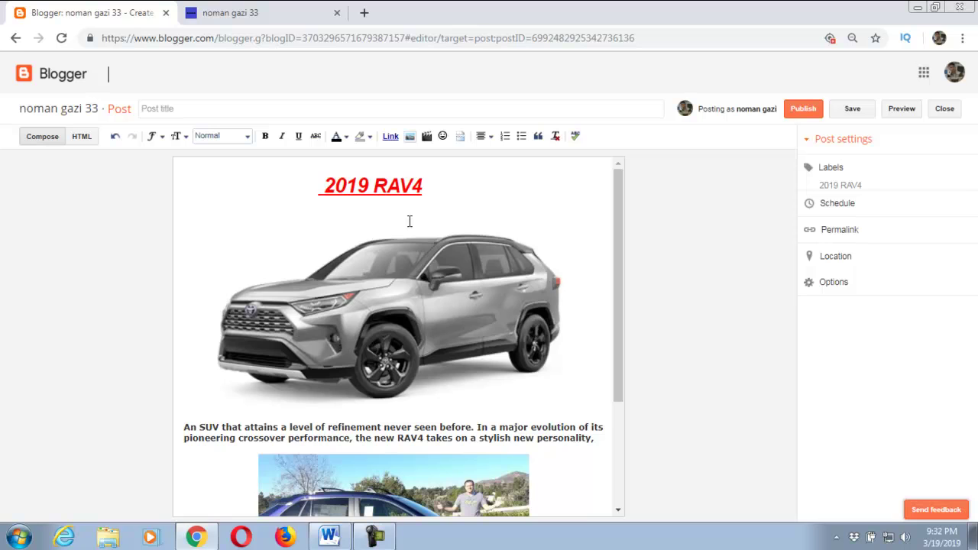
Step: Check the resized video in the compose view and the HTML, and look over the post from heading to closing text
{"action": "scroll", "coordinate": [408, 221], "scroll_direction": "down", "scroll_amount": 2}
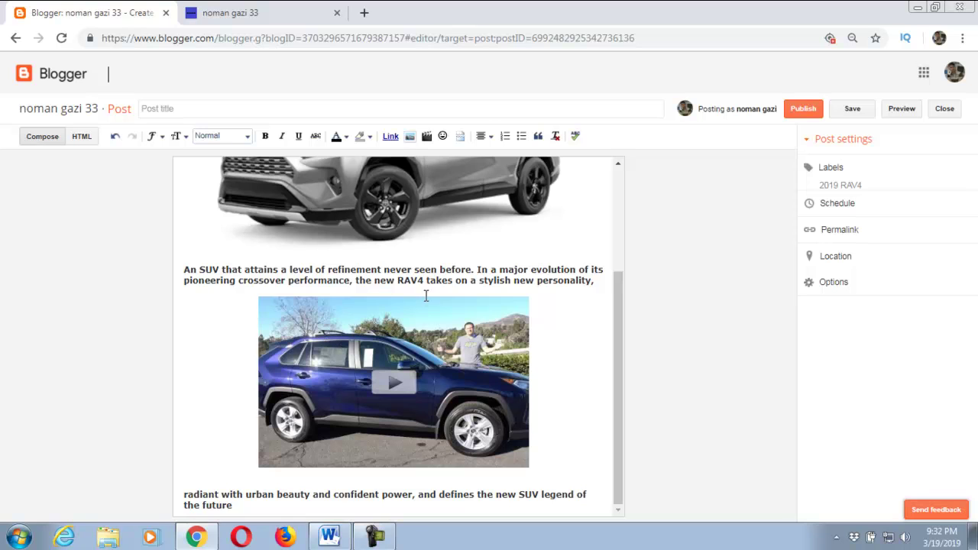
{"action": "left_click", "coordinate": [86, 136]}
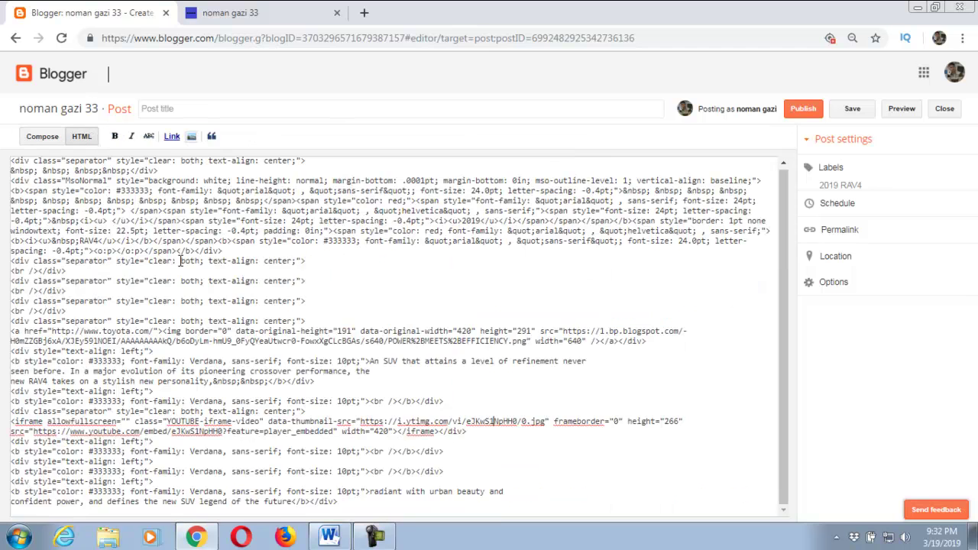
{"action": "left_click", "coordinate": [42, 136]}
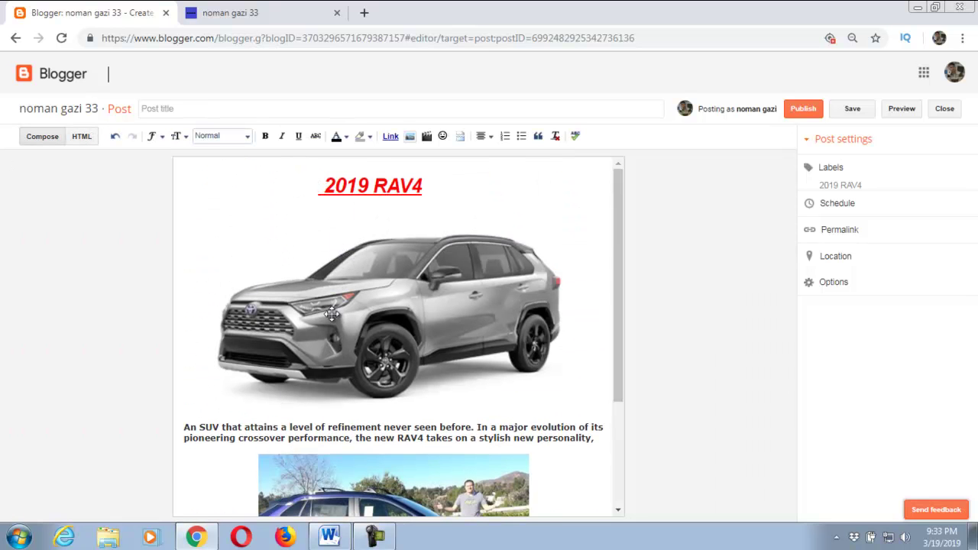
{"action": "scroll", "coordinate": [351, 291], "scroll_direction": "down", "scroll_amount": 1}
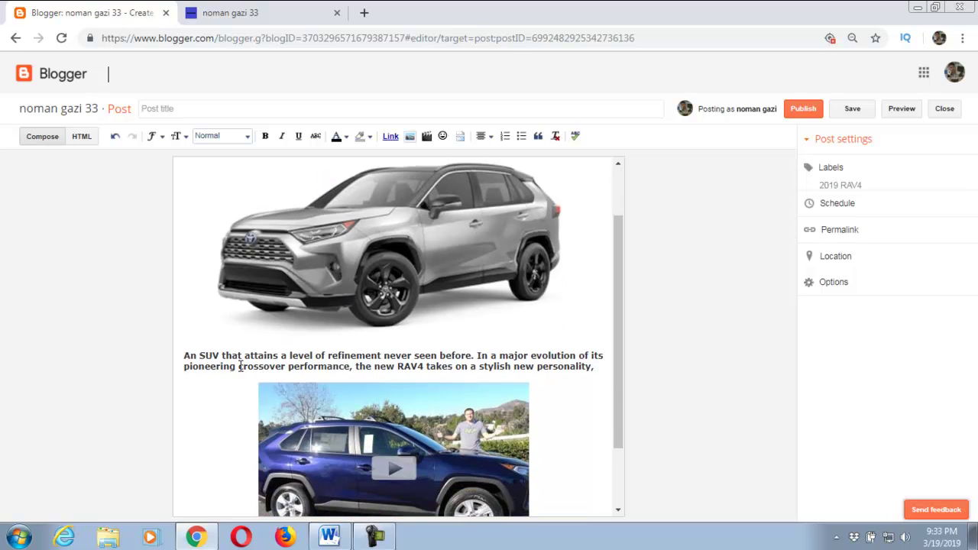
{"action": "scroll", "coordinate": [387, 416], "scroll_direction": "down", "scroll_amount": 1}
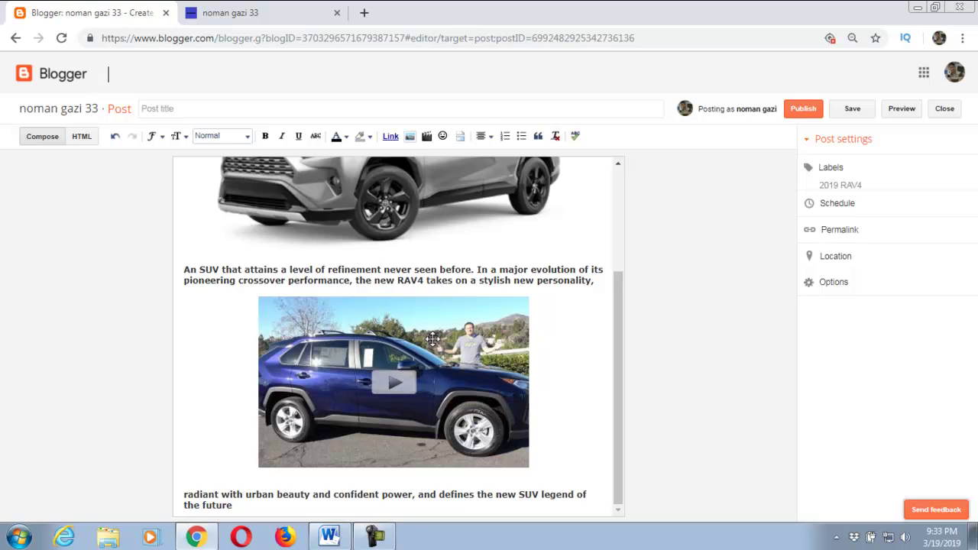
{"action": "scroll", "coordinate": [433, 338], "scroll_direction": "up", "scroll_amount": 2}
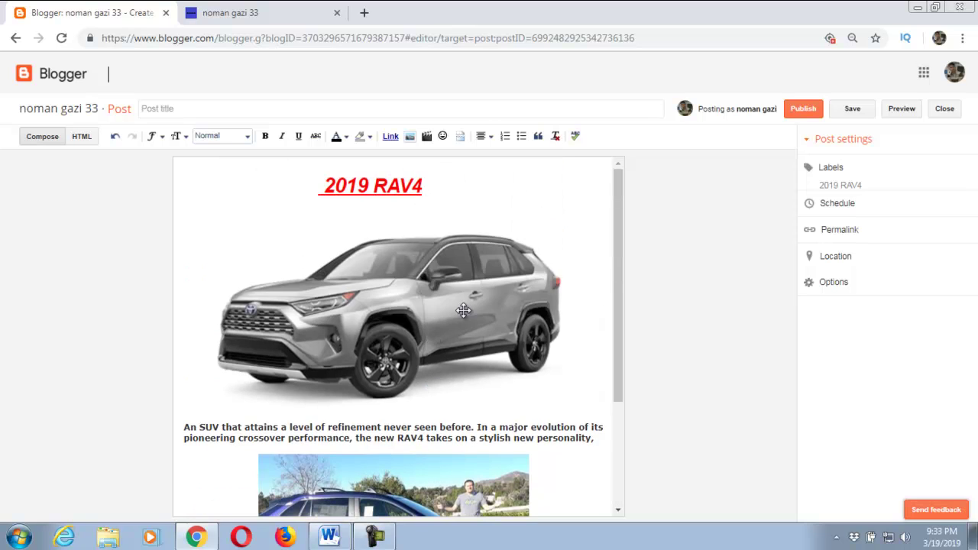
{"action": "left_click", "coordinate": [371, 280]}
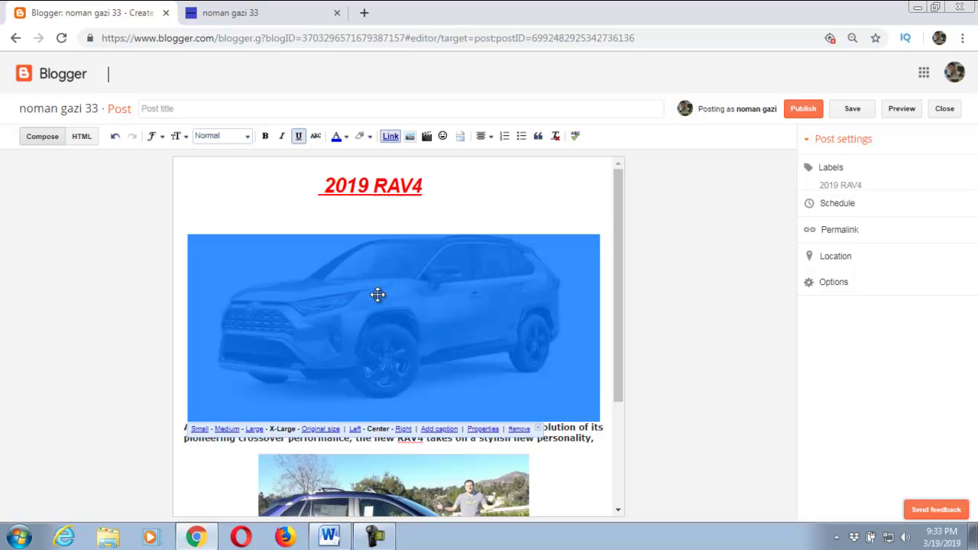
Step: Save and publish the 2019 RAV4 post
{"action": "left_click", "coordinate": [849, 109]}
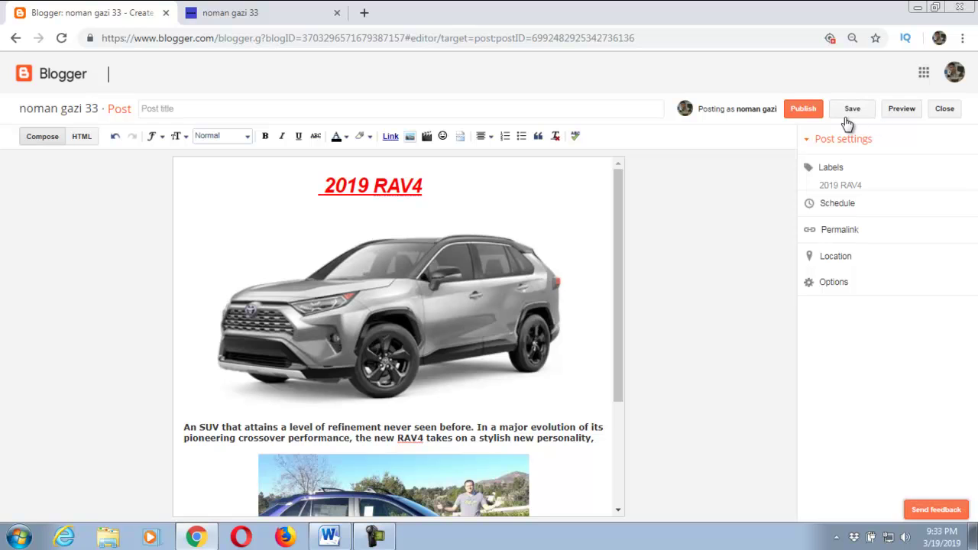
{"action": "left_click", "coordinate": [805, 110]}
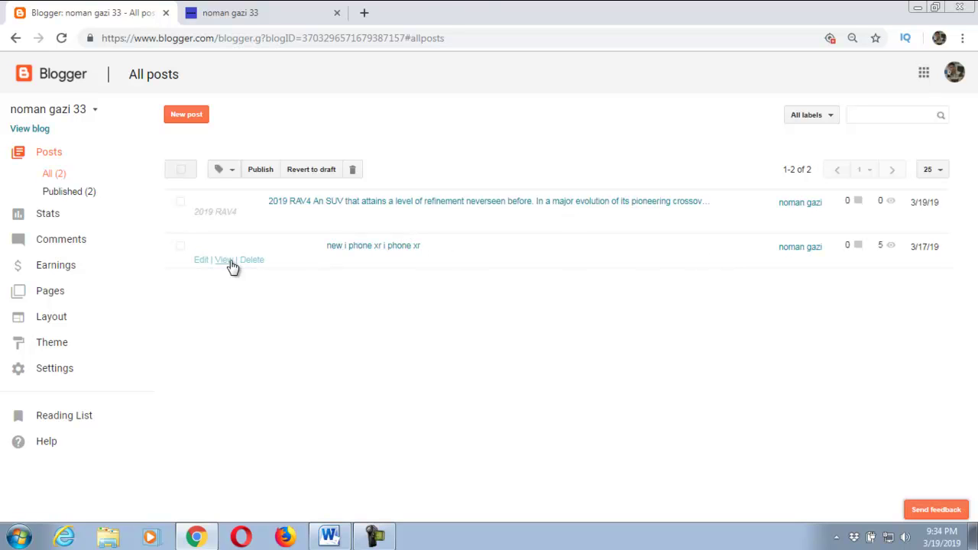
Step: View the published "new i phone xr" post down to its comment section, and return to the blog's post list
{"action": "left_click", "coordinate": [229, 266]}
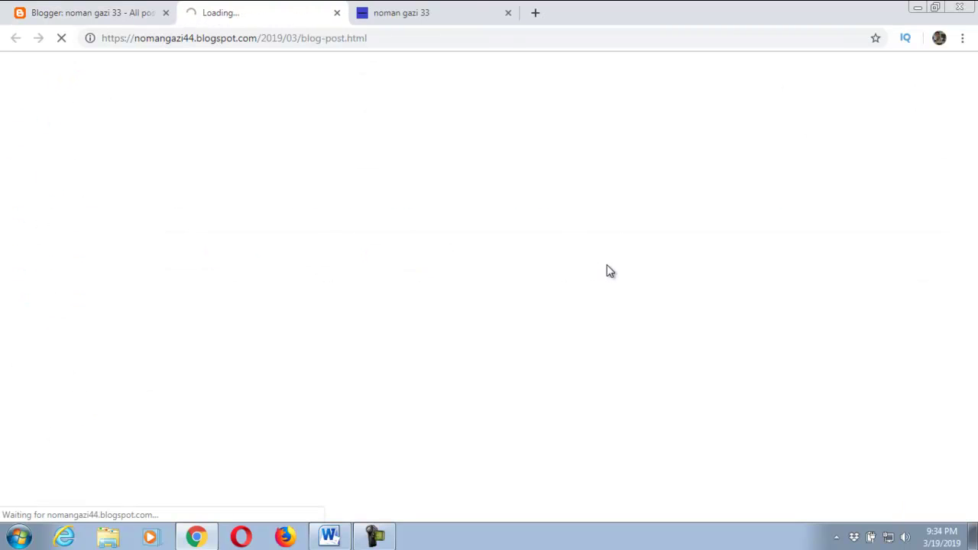
{"action": "scroll", "coordinate": [609, 271], "scroll_direction": "down", "scroll_amount": 3}
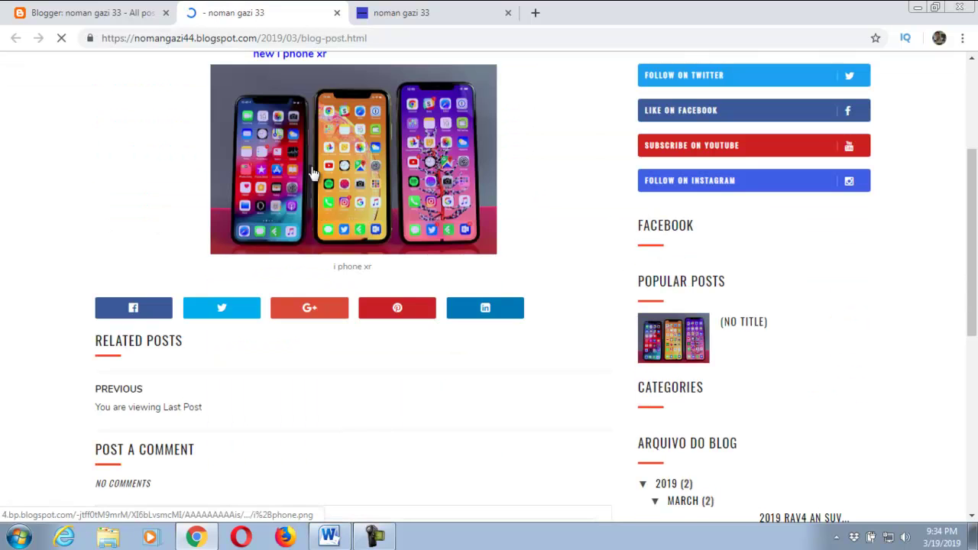
{"action": "scroll", "coordinate": [332, 175], "scroll_direction": "down", "scroll_amount": 3}
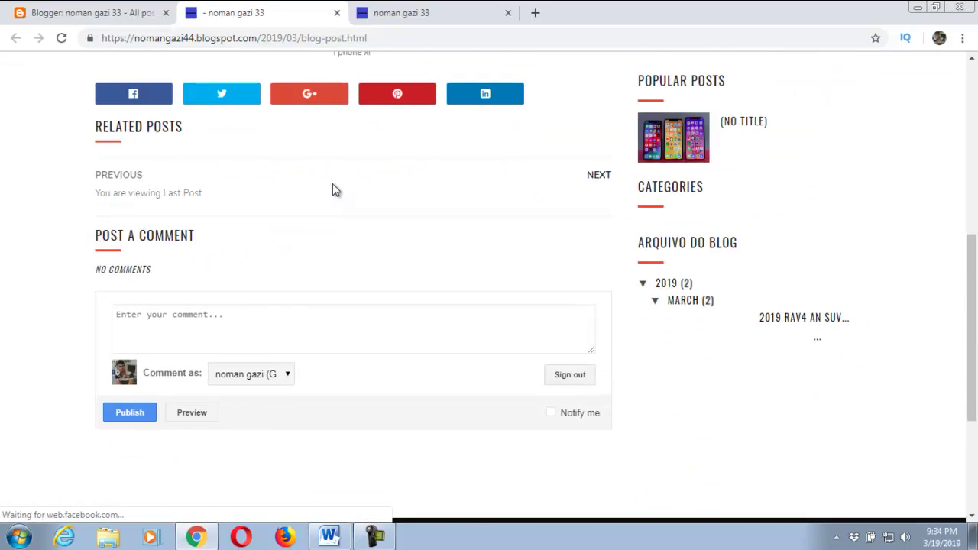
{"action": "scroll", "coordinate": [332, 190], "scroll_direction": "up", "scroll_amount": 4}
{"action": "scroll", "coordinate": [334, 190], "scroll_direction": "up", "scroll_amount": 2}
{"action": "key", "text": "ctrl+1"}
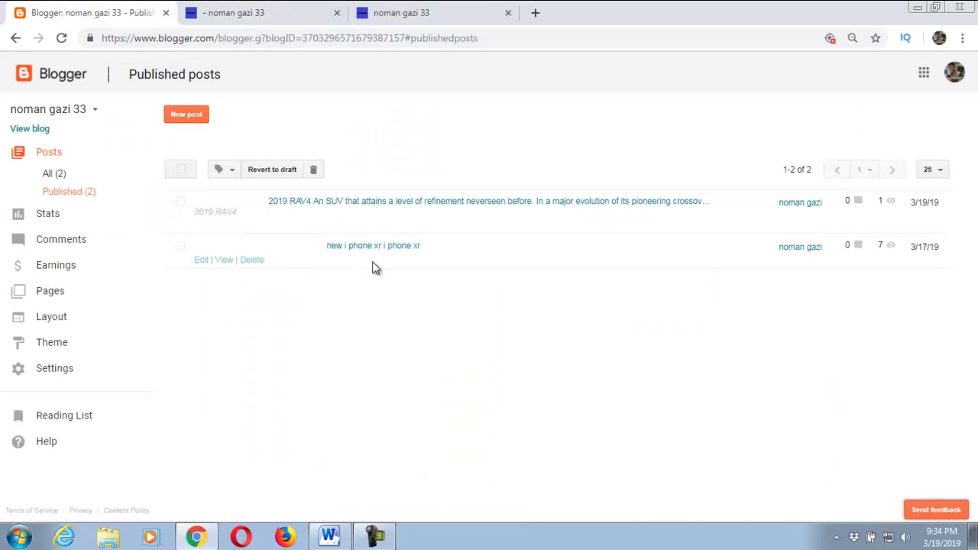
Step: Reopen the 2019 RAV4 post for editing, publish it again as an update, and view its live page
{"action": "left_click", "coordinate": [284, 204]}
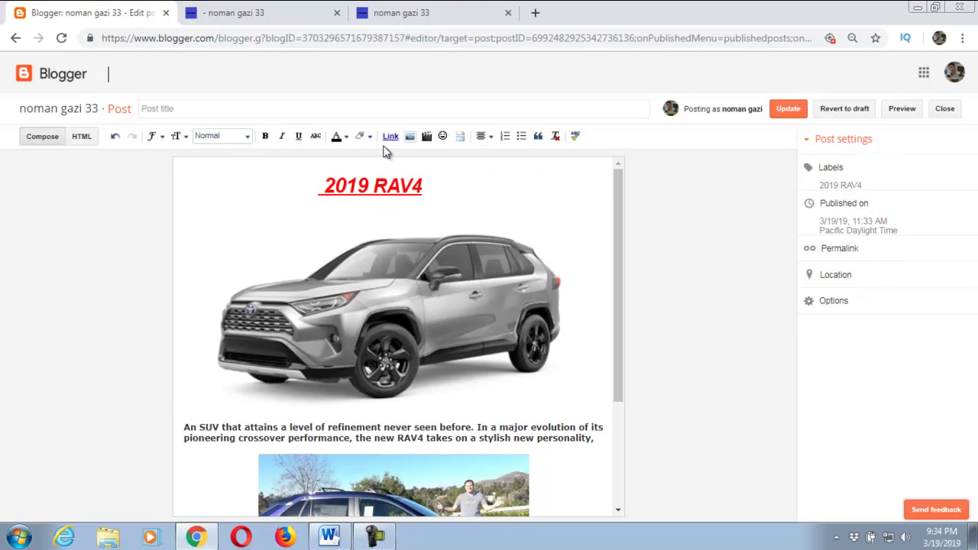
{"action": "left_click", "coordinate": [799, 113]}
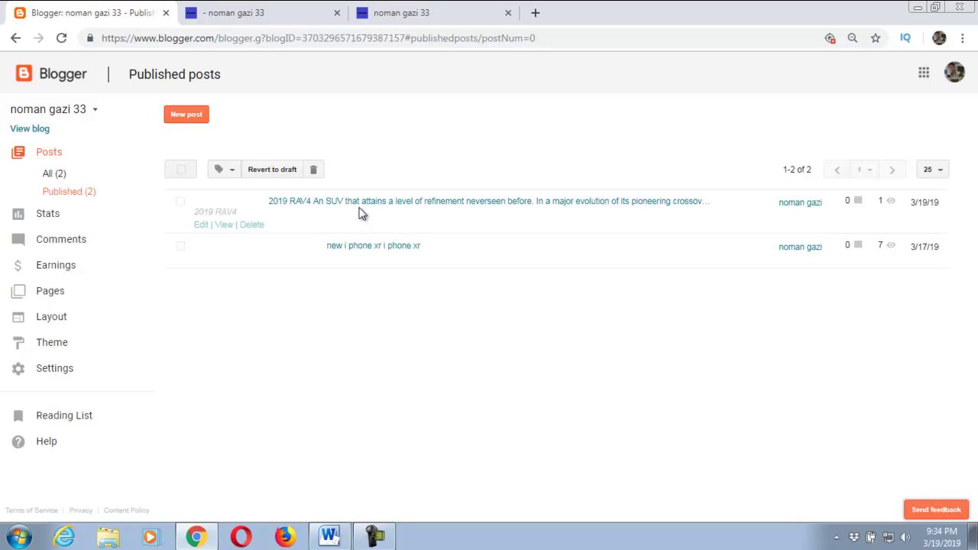
{"action": "left_click", "coordinate": [224, 224]}
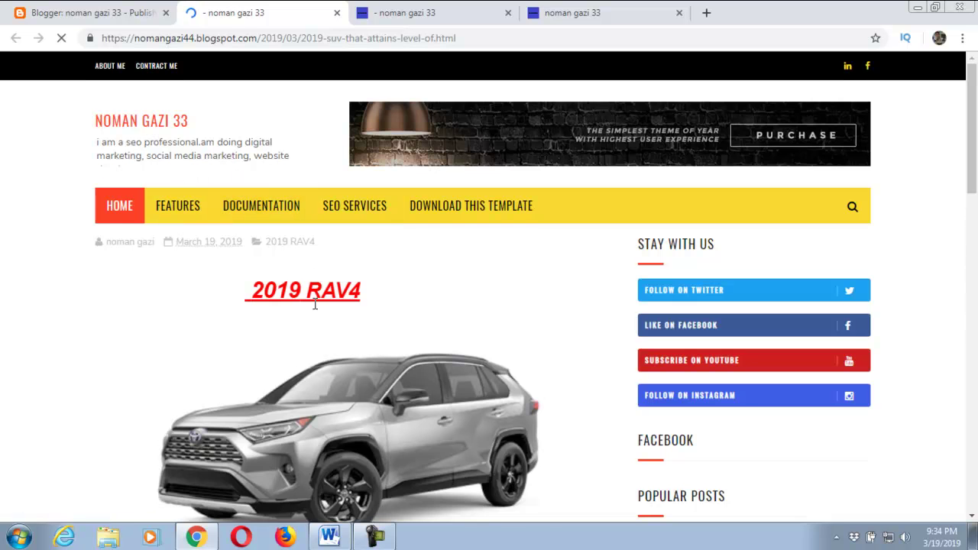
{"action": "scroll", "coordinate": [315, 304], "scroll_direction": "down", "scroll_amount": 2}
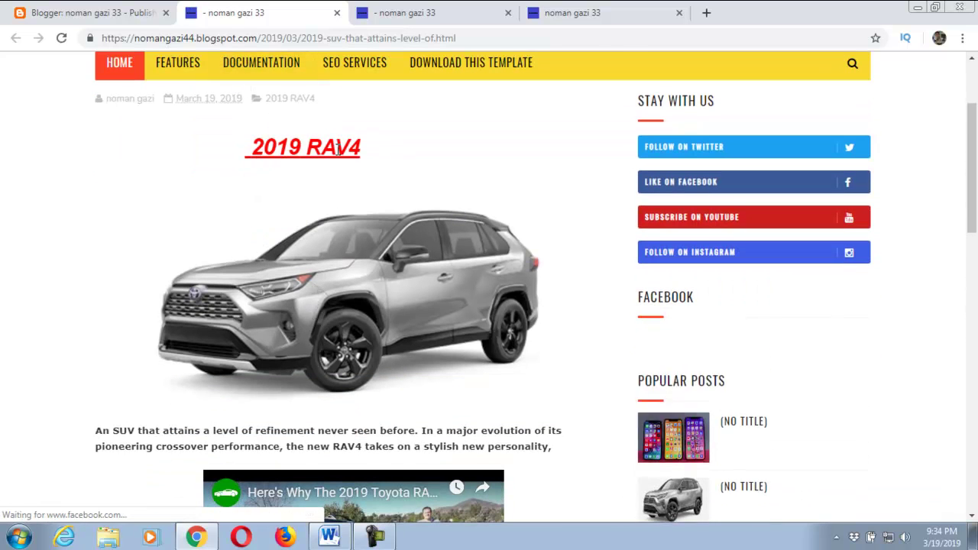
Step: Look over the live 2019 RAV4 post's heading, image, text and embedded video, and follow the car image's link to test it
{"action": "scroll", "coordinate": [338, 149], "scroll_direction": "down", "scroll_amount": 1}
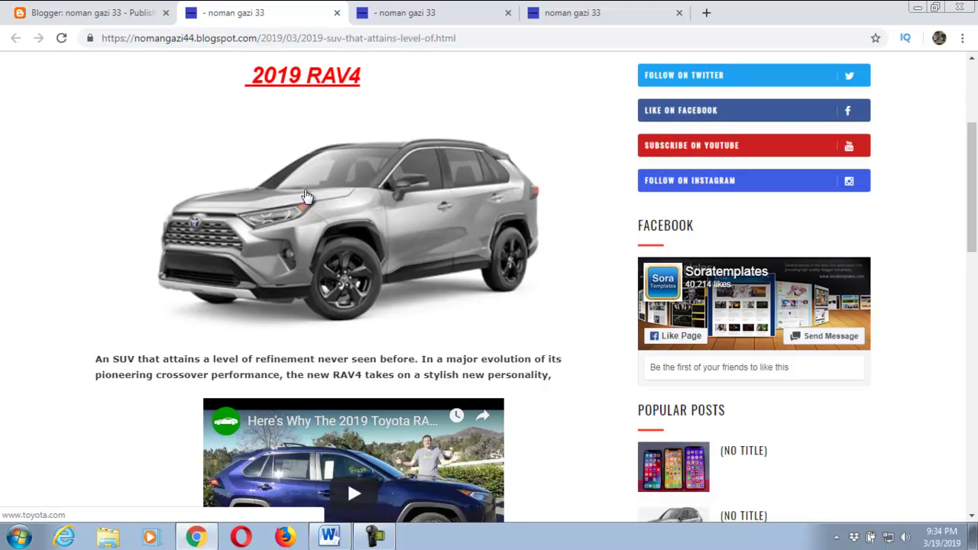
{"action": "scroll", "coordinate": [346, 198], "scroll_direction": "down", "scroll_amount": 1}
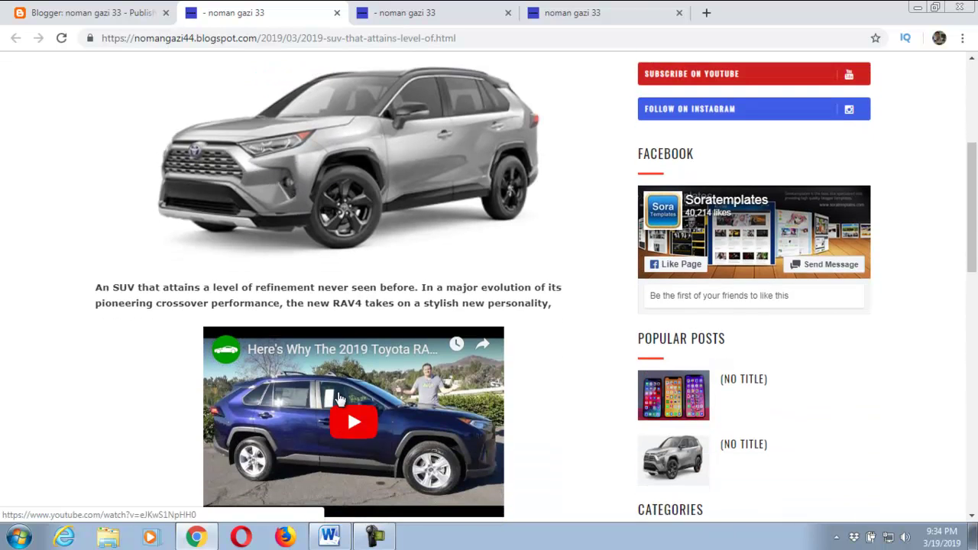
{"action": "scroll", "coordinate": [340, 400], "scroll_direction": "down", "scroll_amount": 4}
{"action": "scroll", "coordinate": [419, 305], "scroll_direction": "up", "scroll_amount": 5}
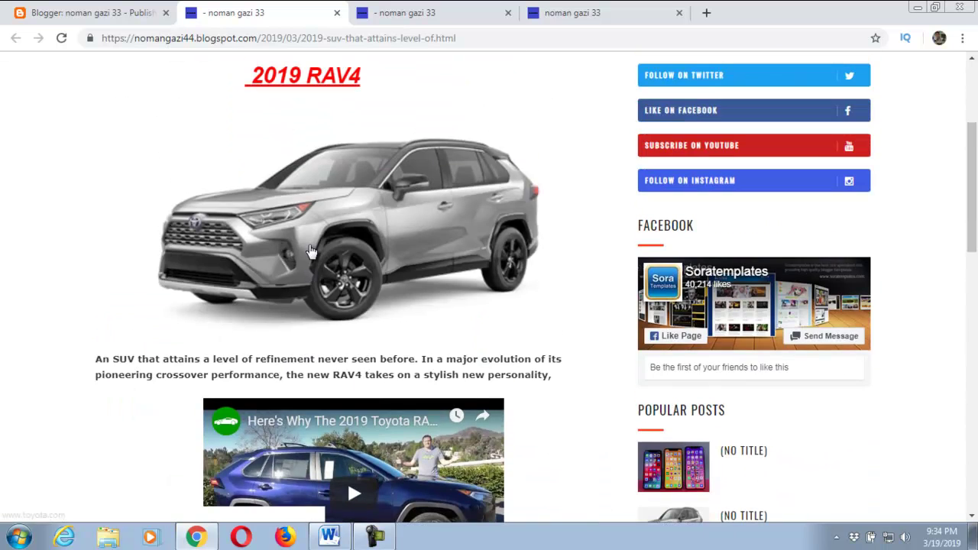
{"action": "scroll", "coordinate": [458, 344], "scroll_direction": "up", "scroll_amount": 3}
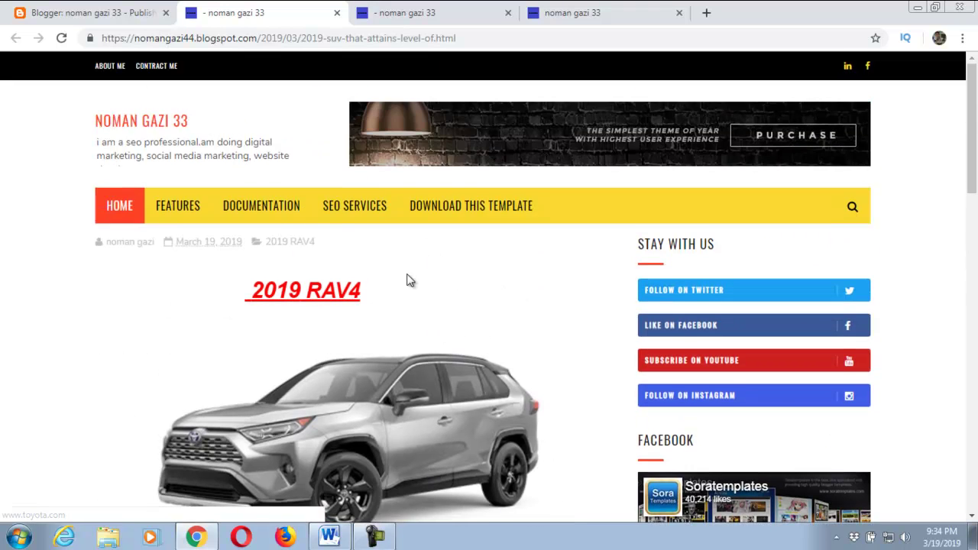
{"action": "scroll", "coordinate": [406, 279], "scroll_direction": "down", "scroll_amount": 3}
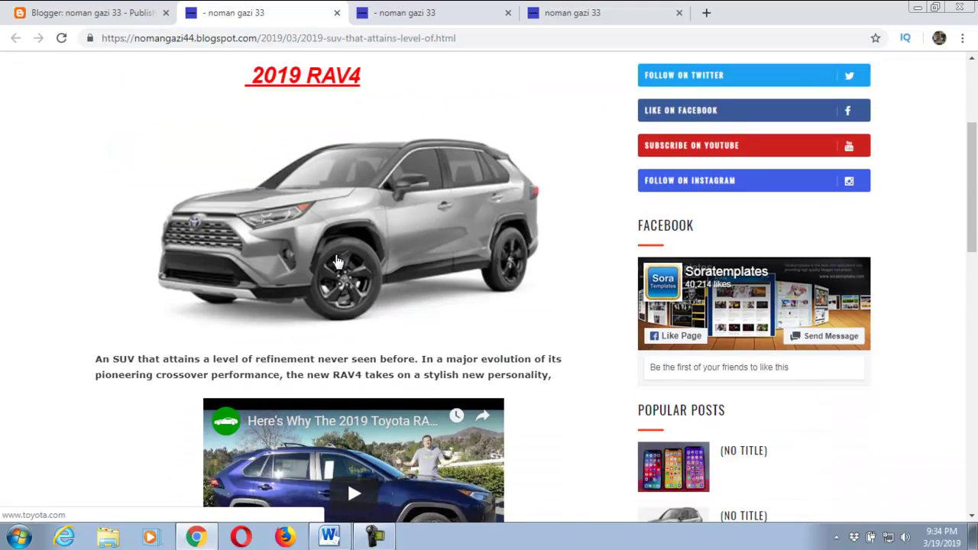
{"action": "left_click", "coordinate": [339, 262]}
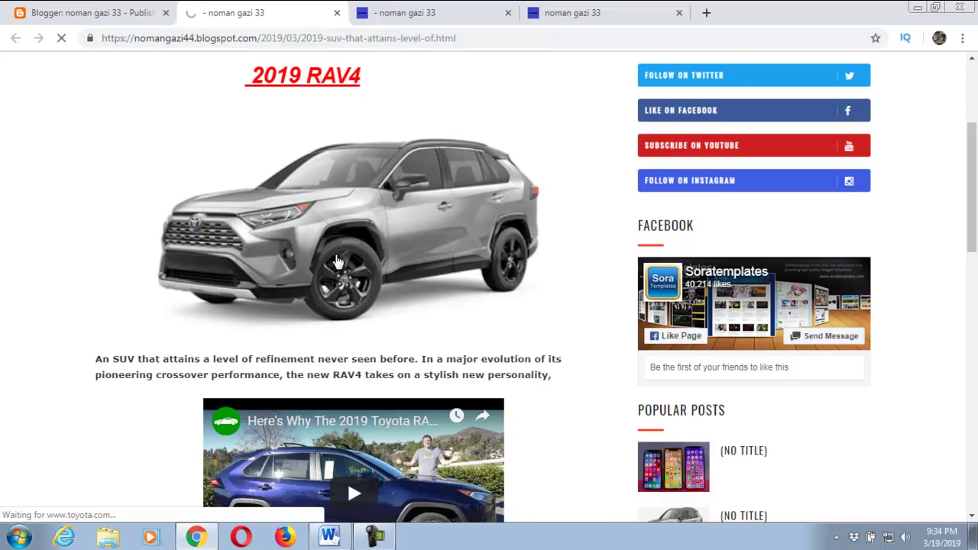